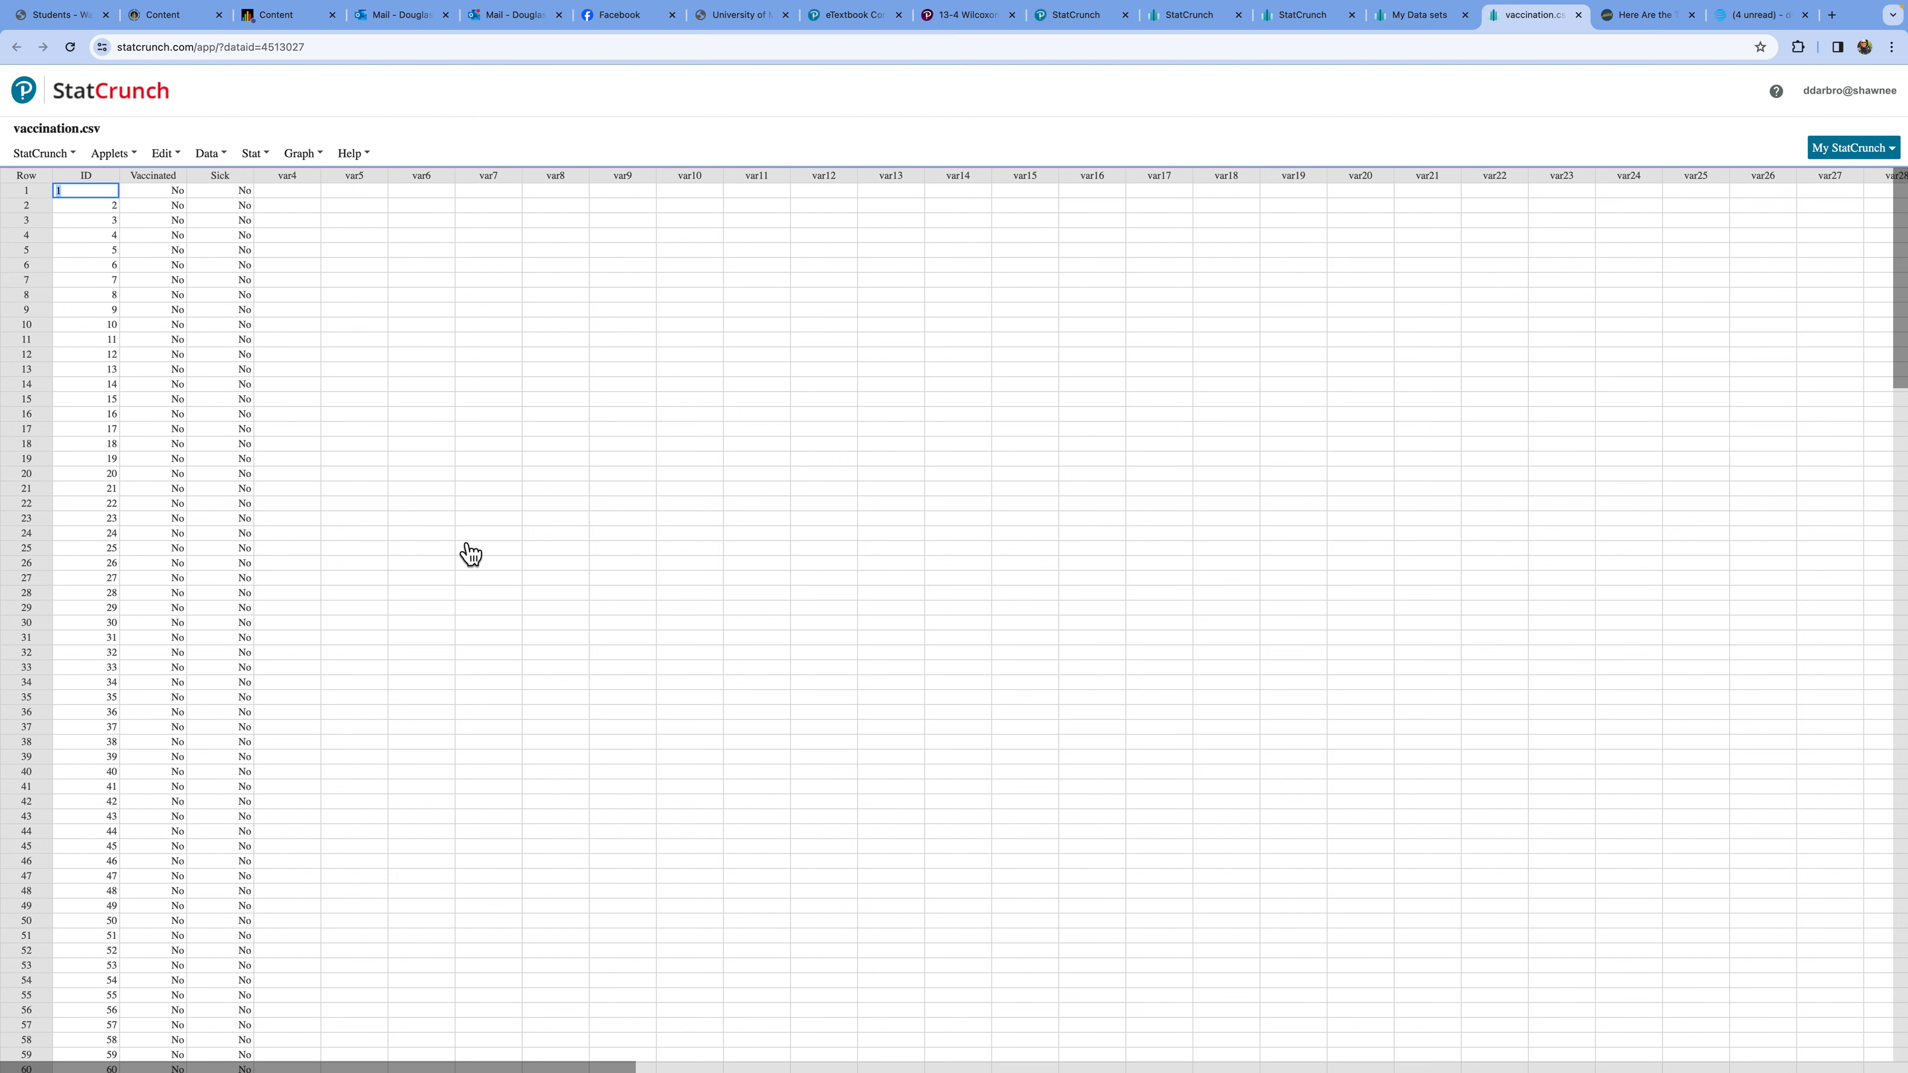
Set up a contingency table from the data with Sick as the row variable and Vaccinated as the column variable
{"action": "left_click", "coordinate": [254, 153]}
{"action": "mouse_move", "coordinate": [300, 214]}
{"action": "mouse_move", "coordinate": [440, 237]}
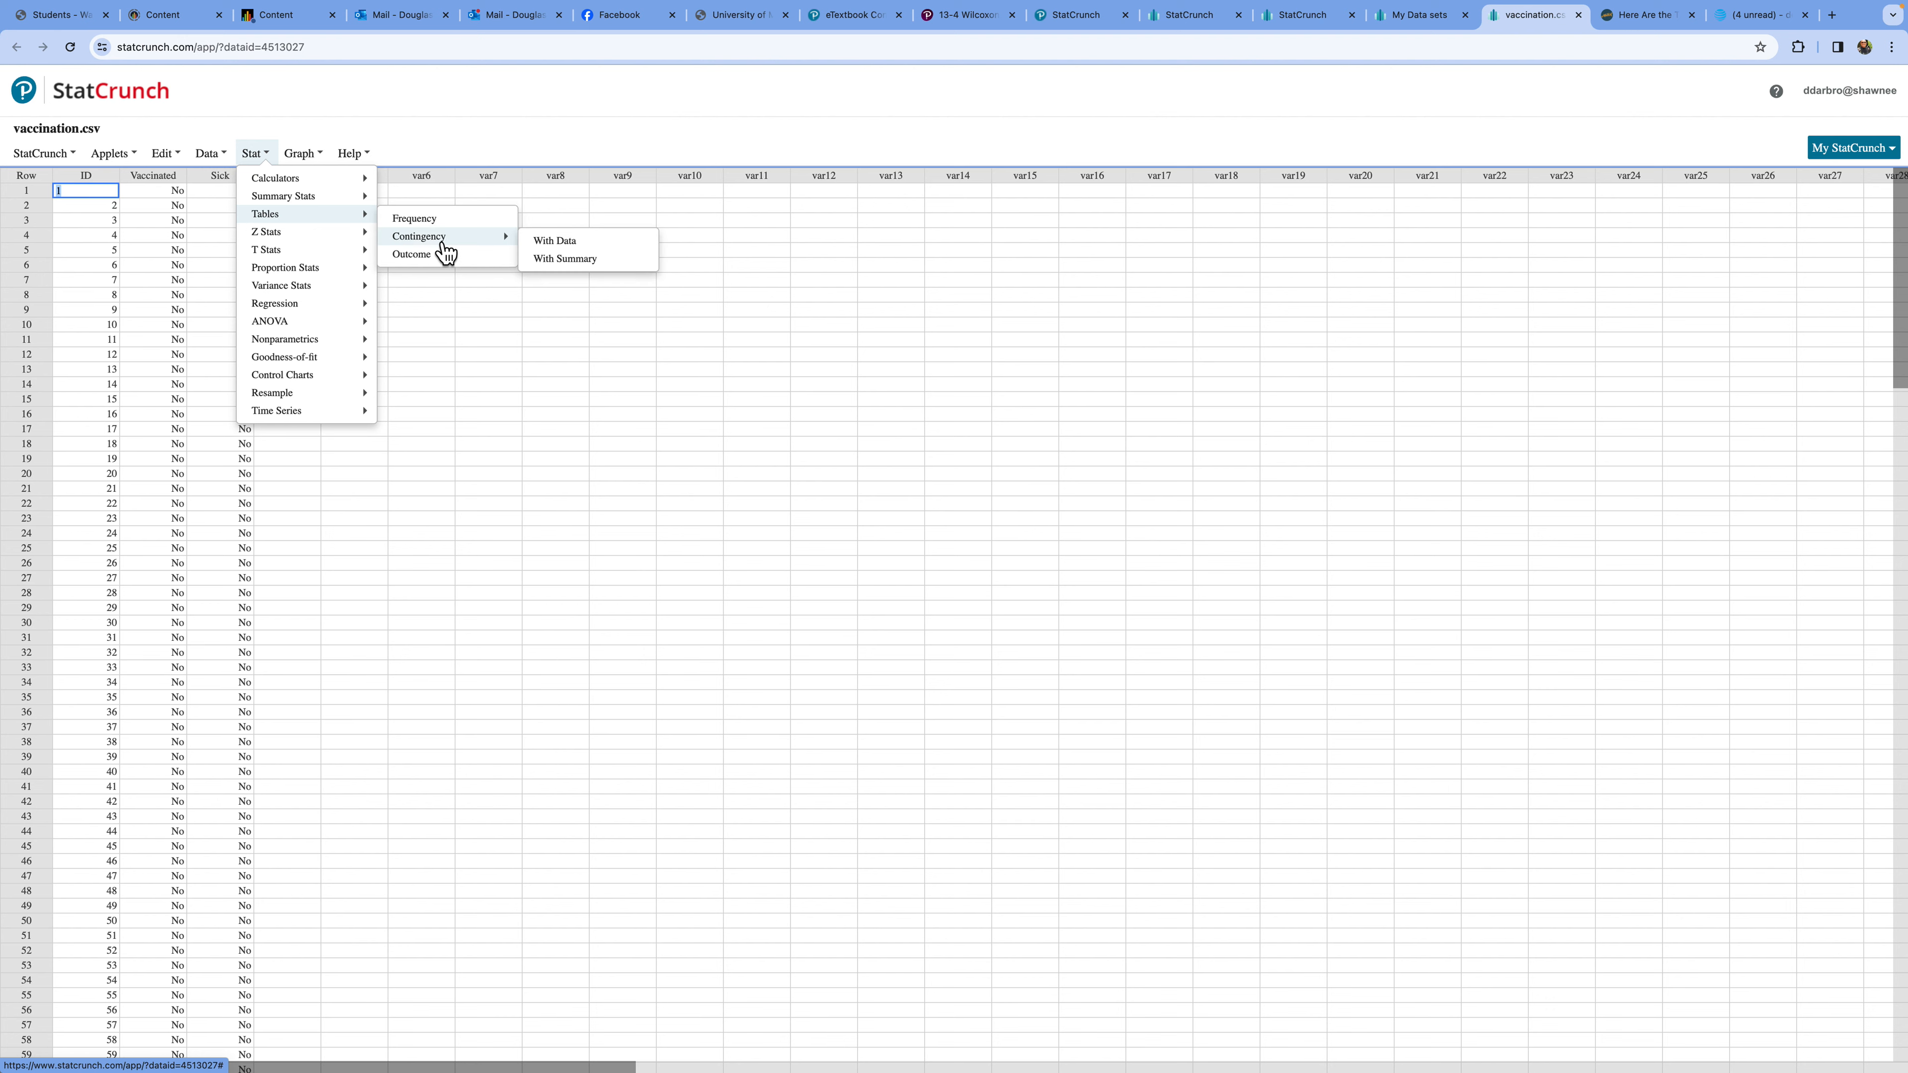
{"action": "left_click", "coordinate": [575, 248]}
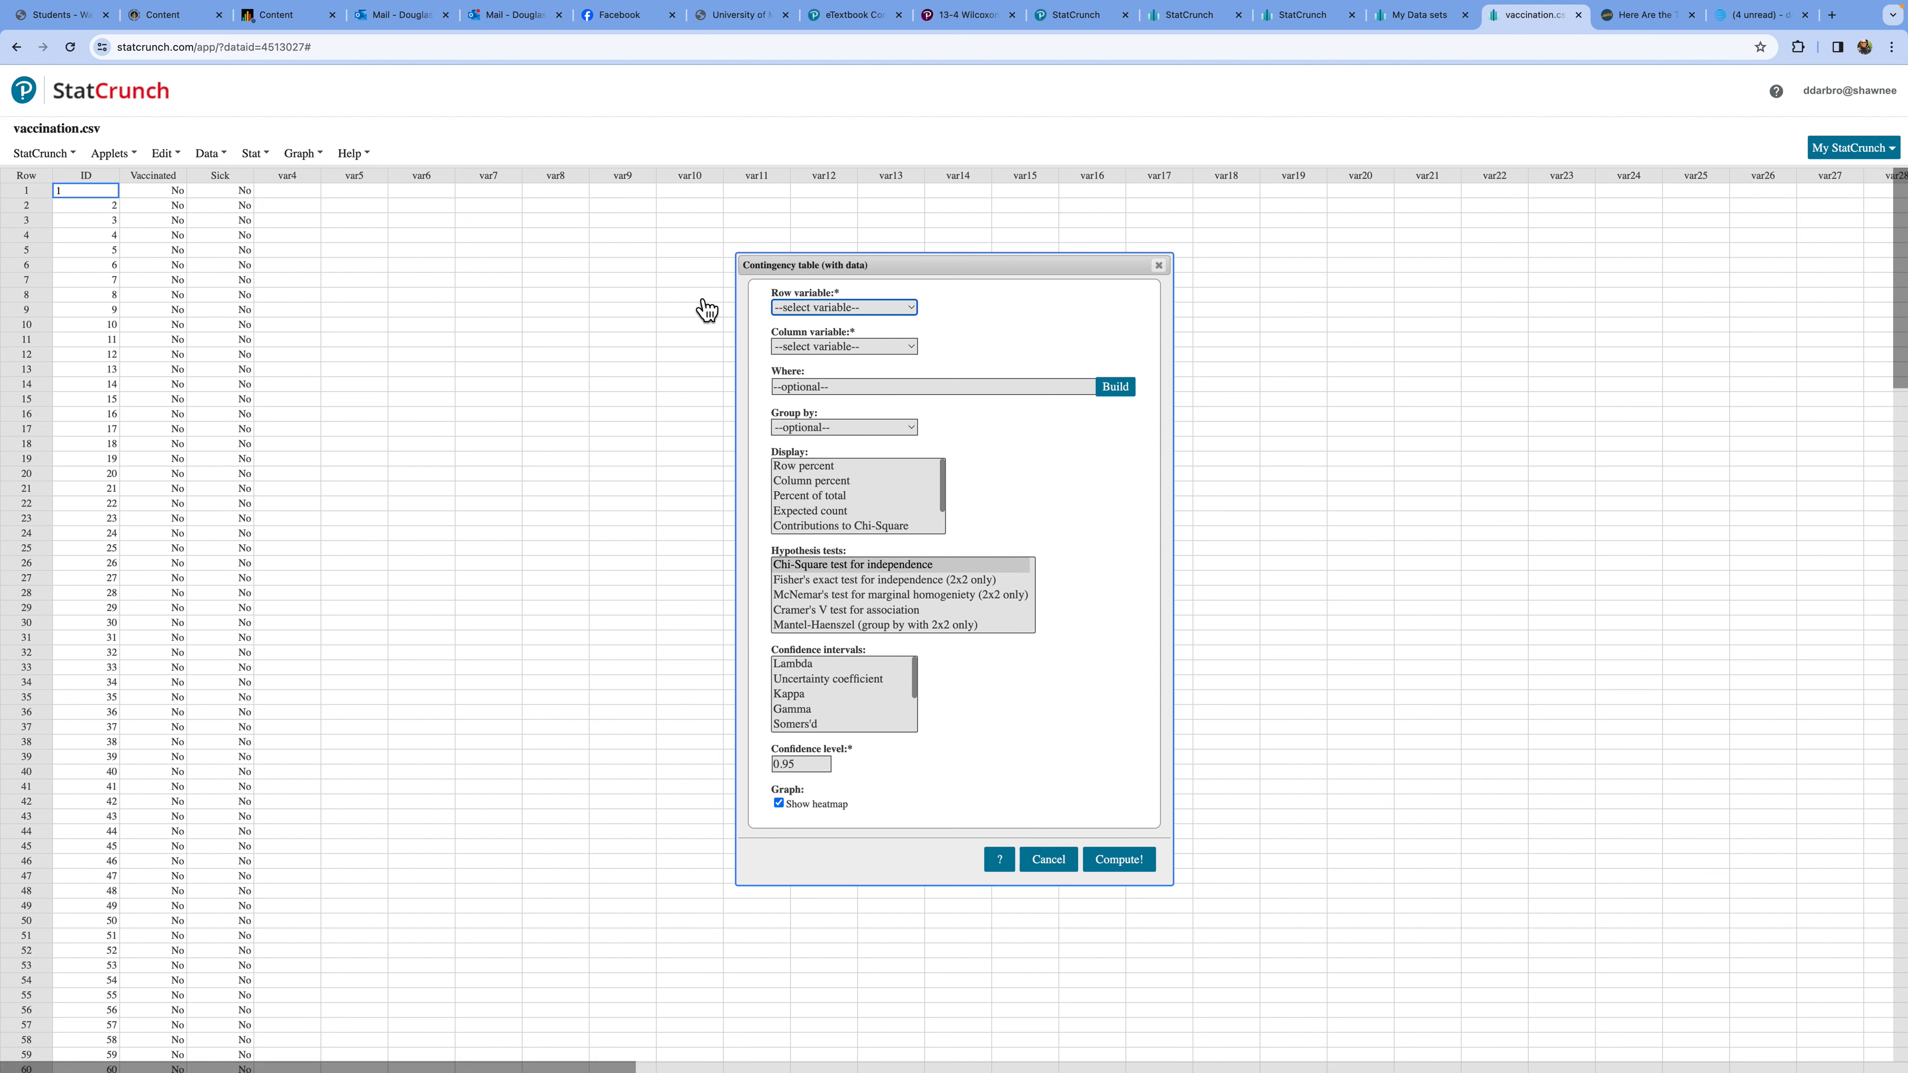
{"action": "left_click", "coordinate": [911, 309]}
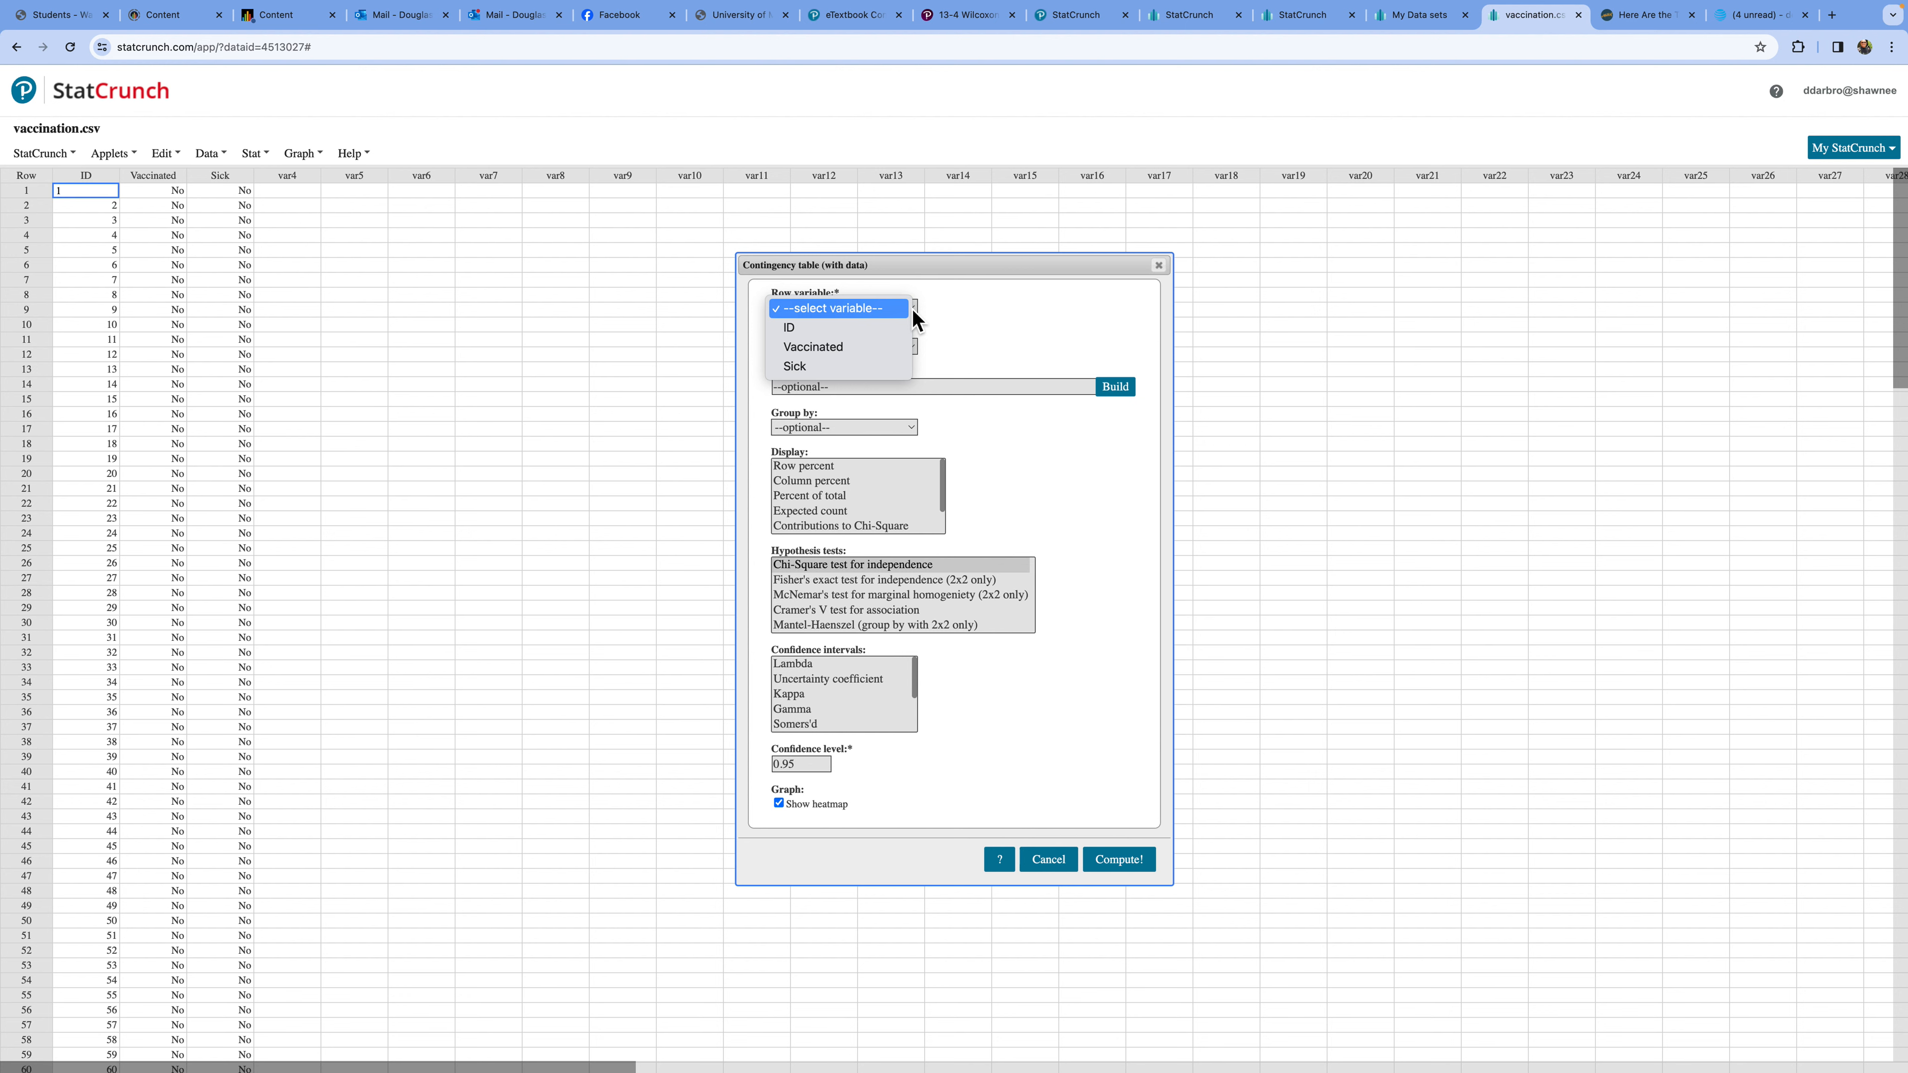
{"action": "left_click", "coordinate": [821, 376]}
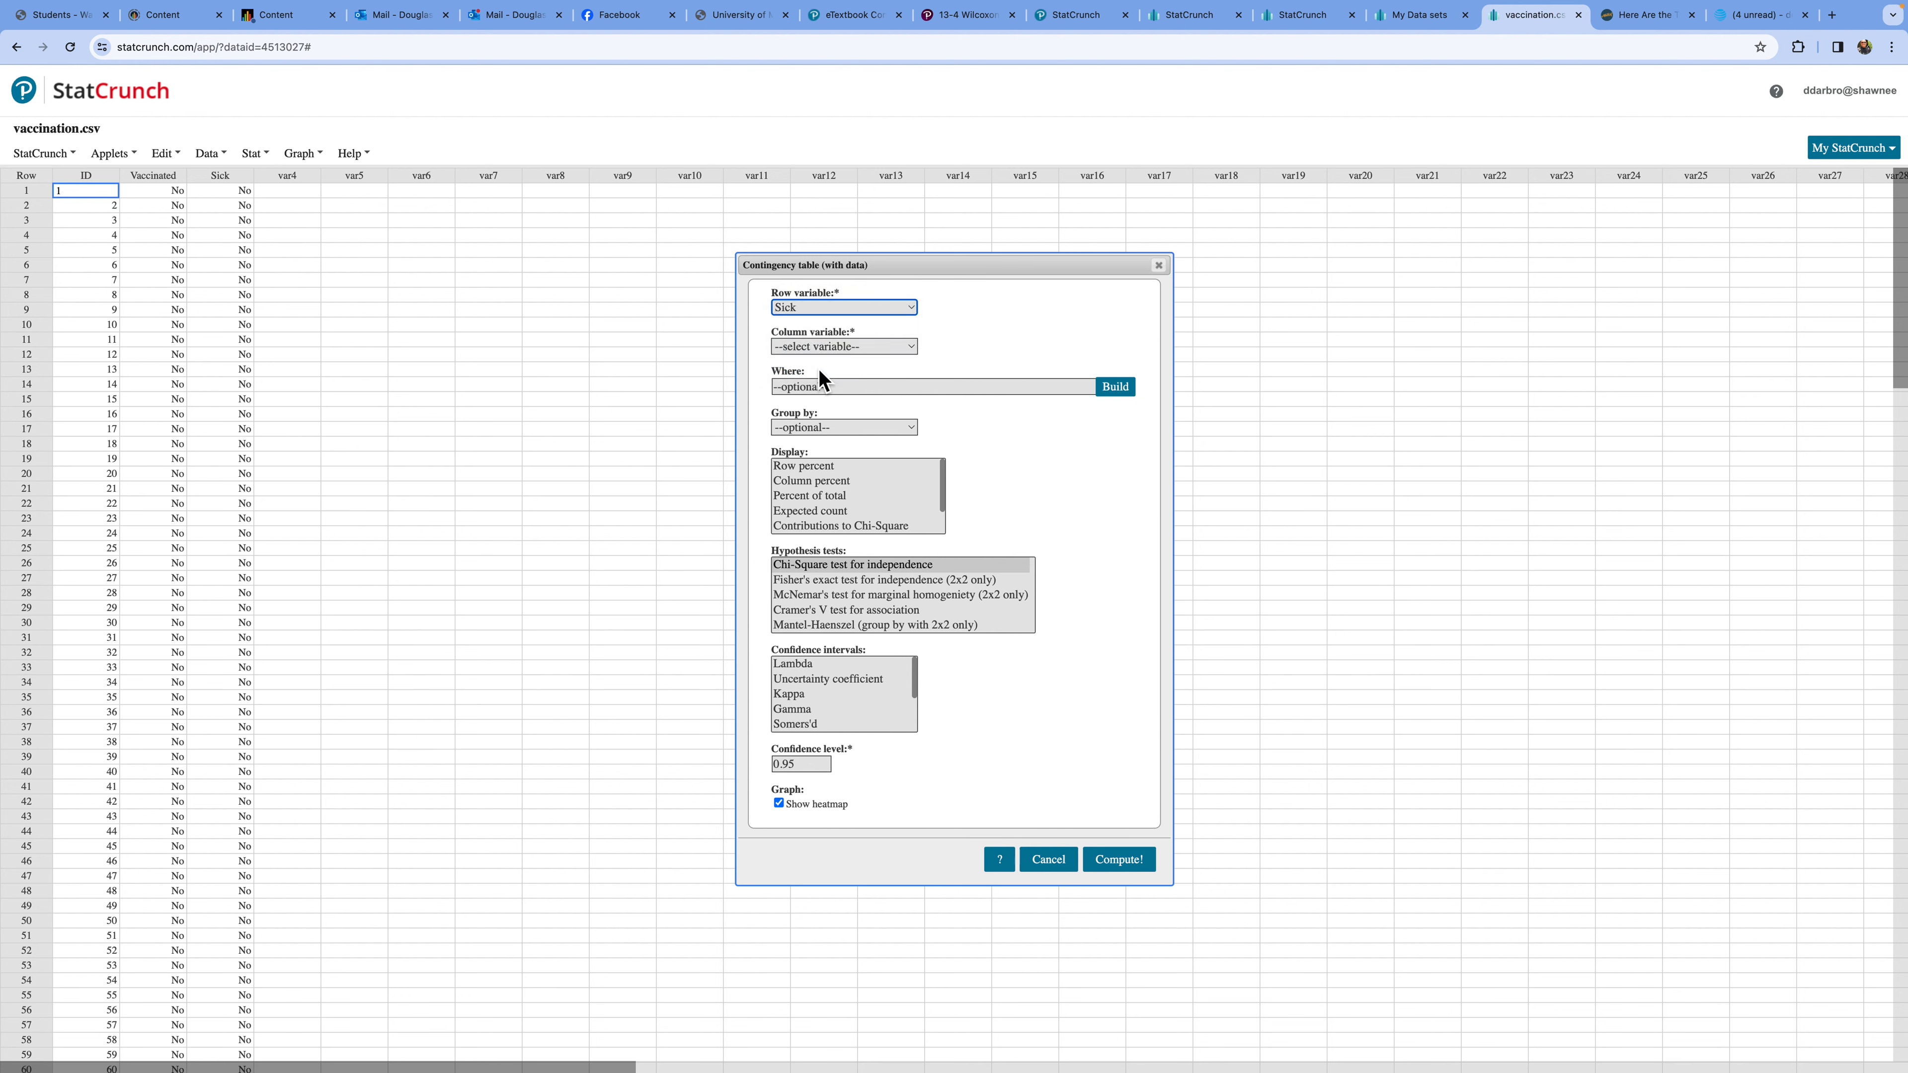
{"action": "left_click", "coordinate": [843, 346]}
{"action": "left_click", "coordinate": [821, 396]}
Include Expected count and Contributions to Chi-Square in the display, and select both the Chi-Square and Fisher's exact tests for independence
{"action": "left_click", "coordinate": [810, 511]}
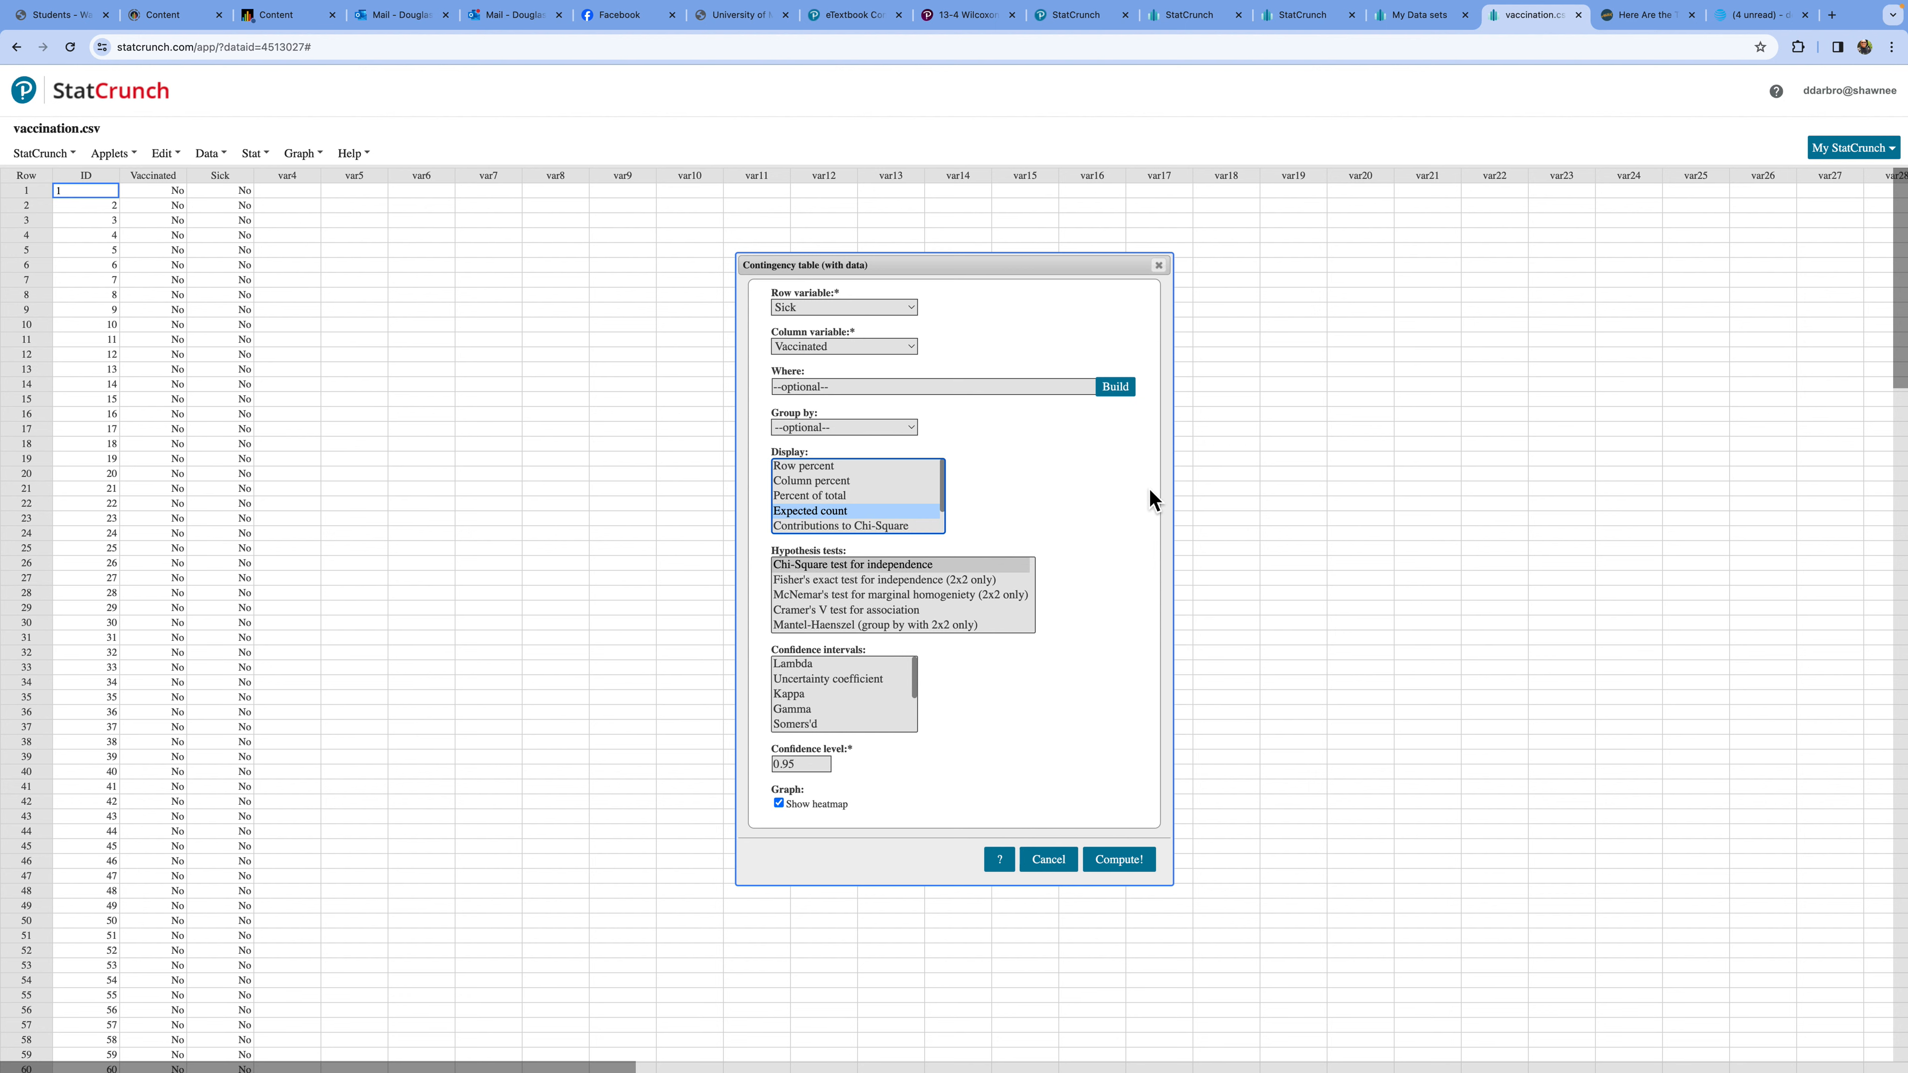
{"action": "left_click", "coordinate": [841, 527]}
{"action": "left_click", "coordinate": [822, 518]}
{"action": "left_click", "coordinate": [870, 526], "text": "shift"}
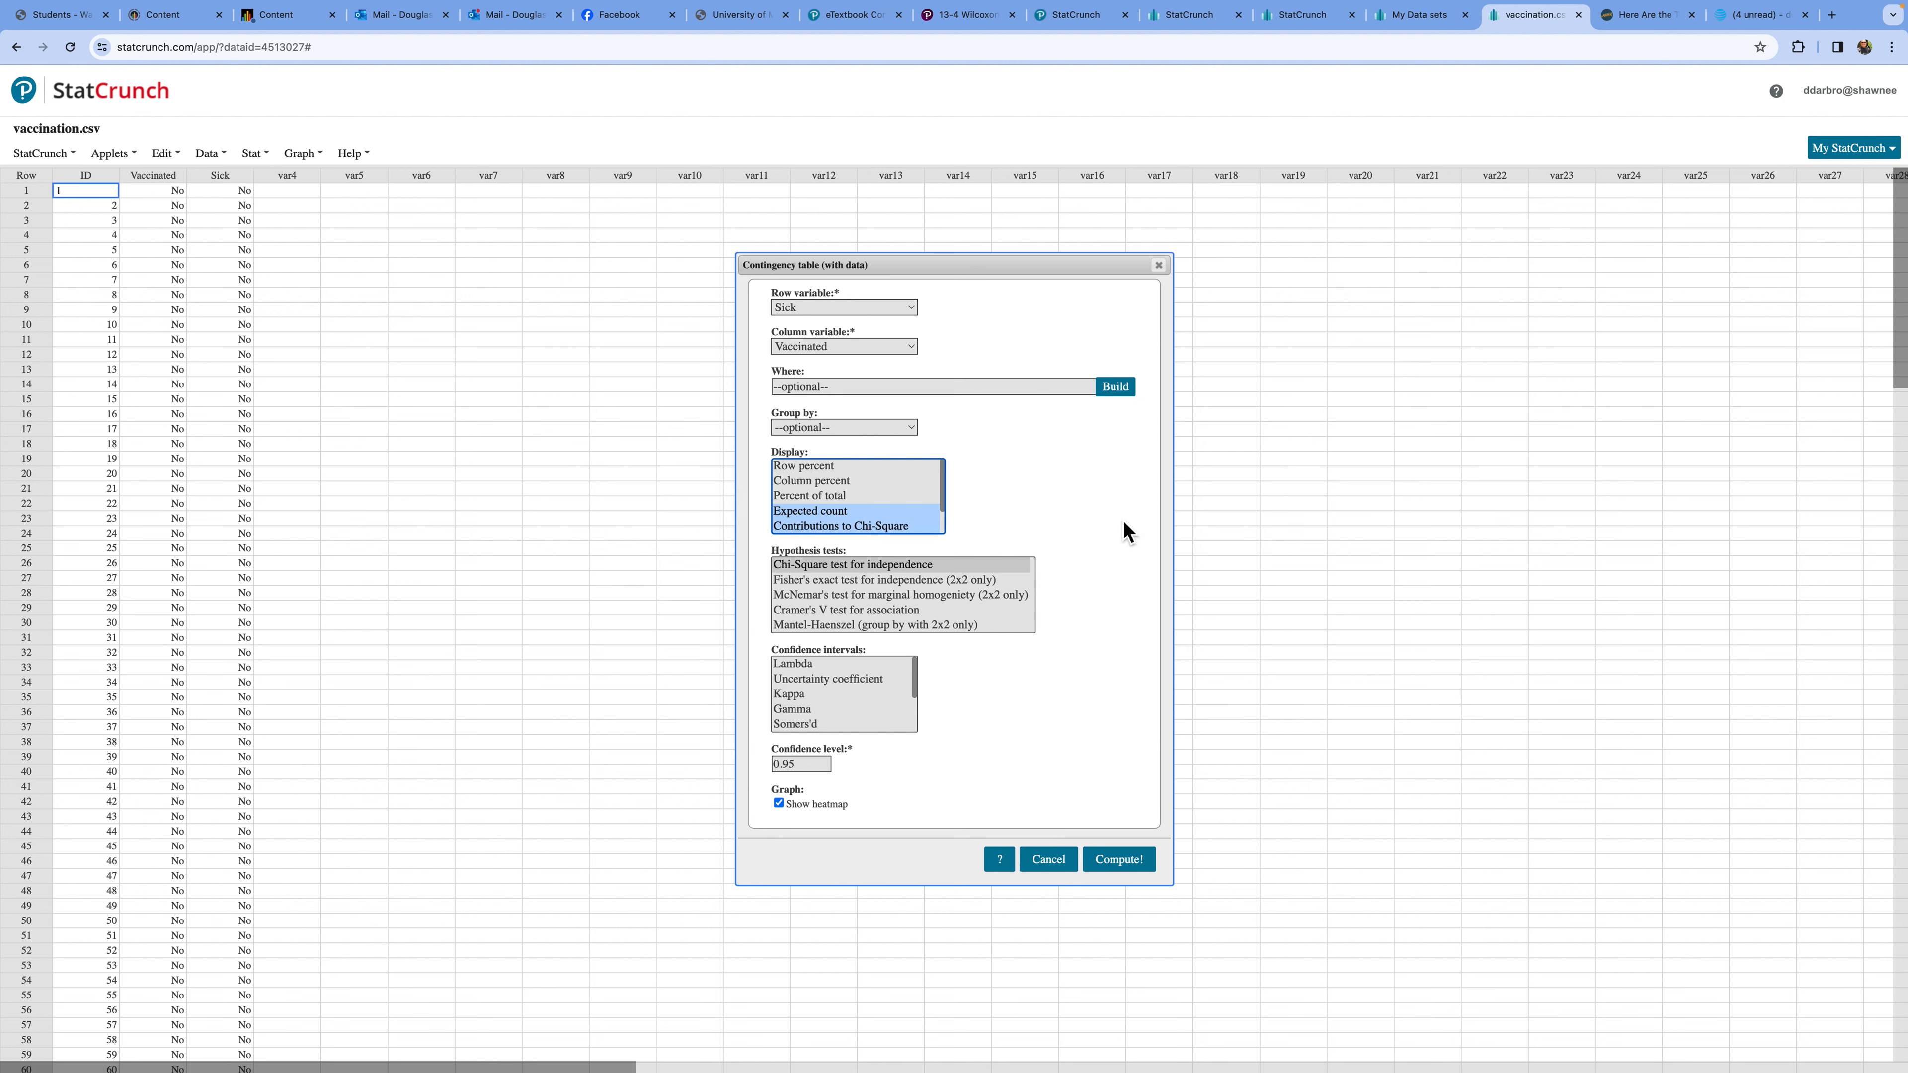
{"action": "left_click", "coordinate": [877, 567]}
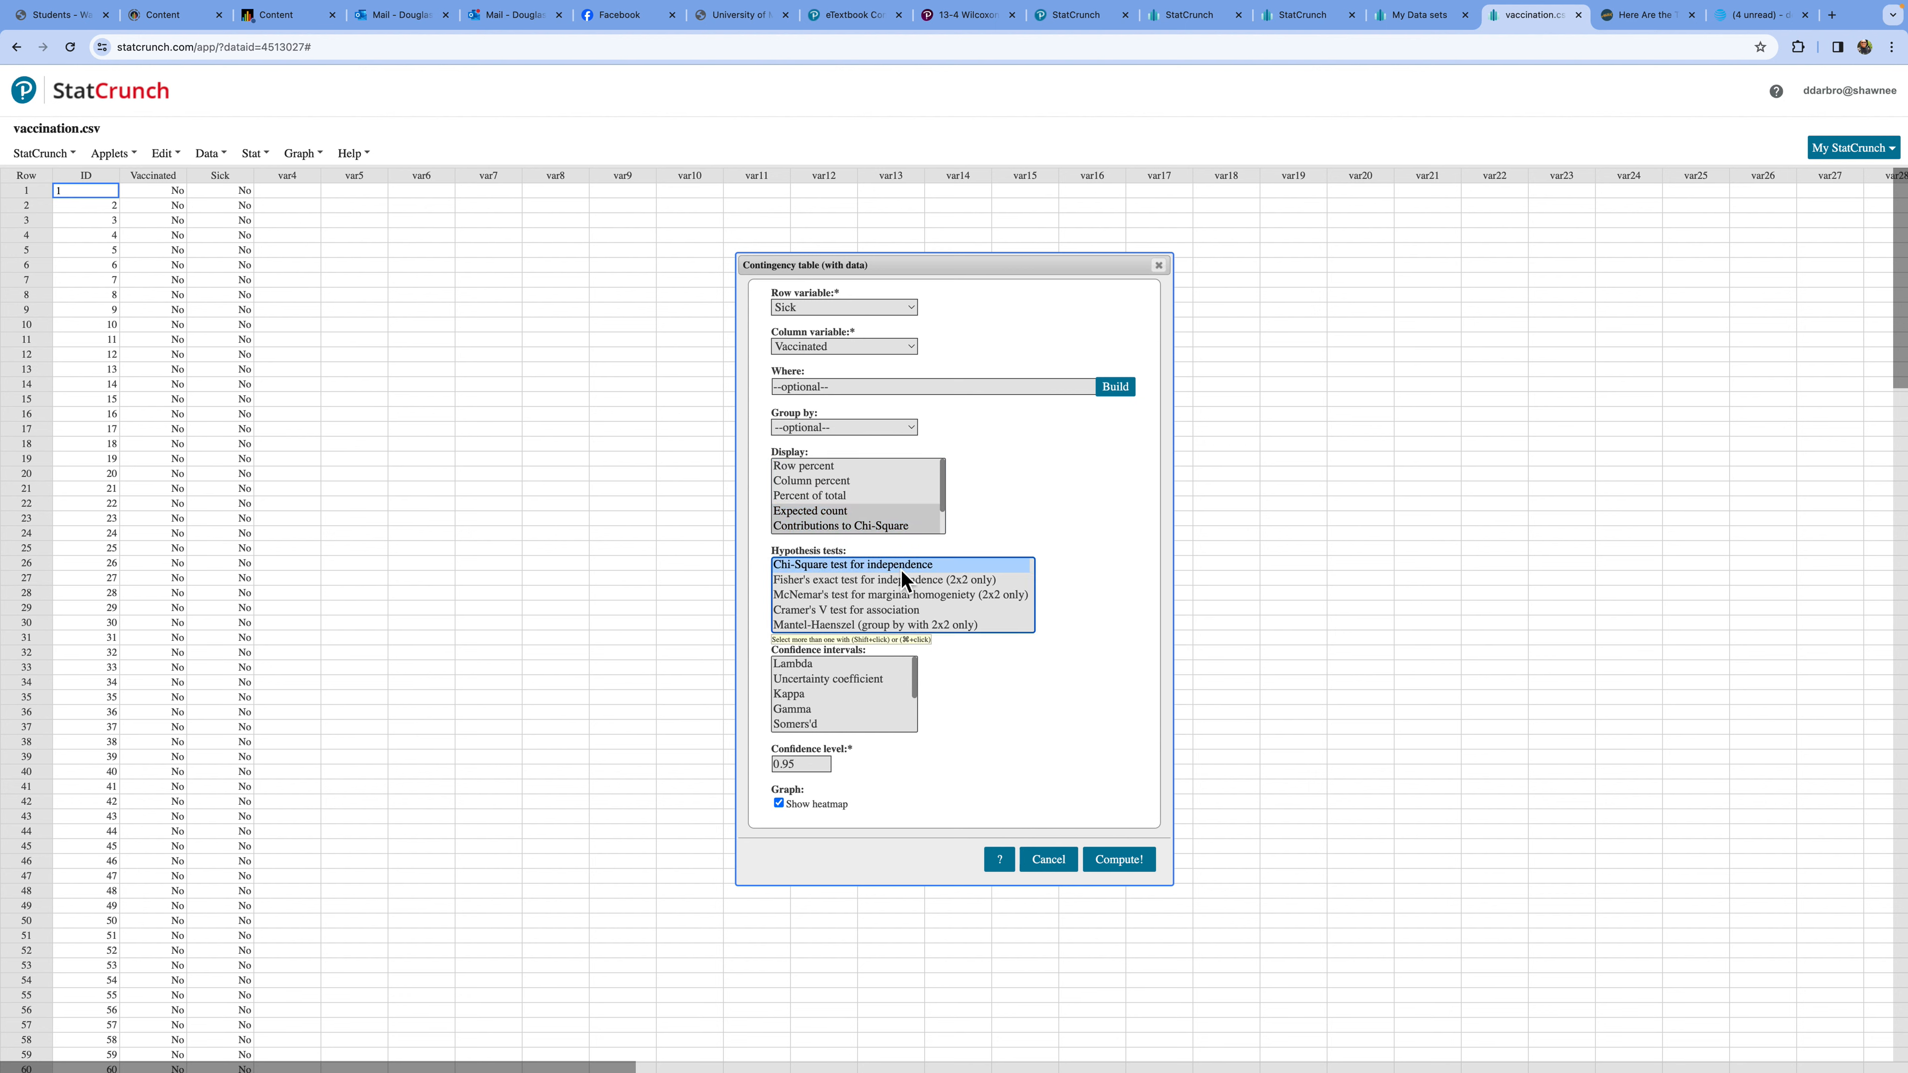
{"action": "left_click", "coordinate": [877, 582], "text": "shift"}
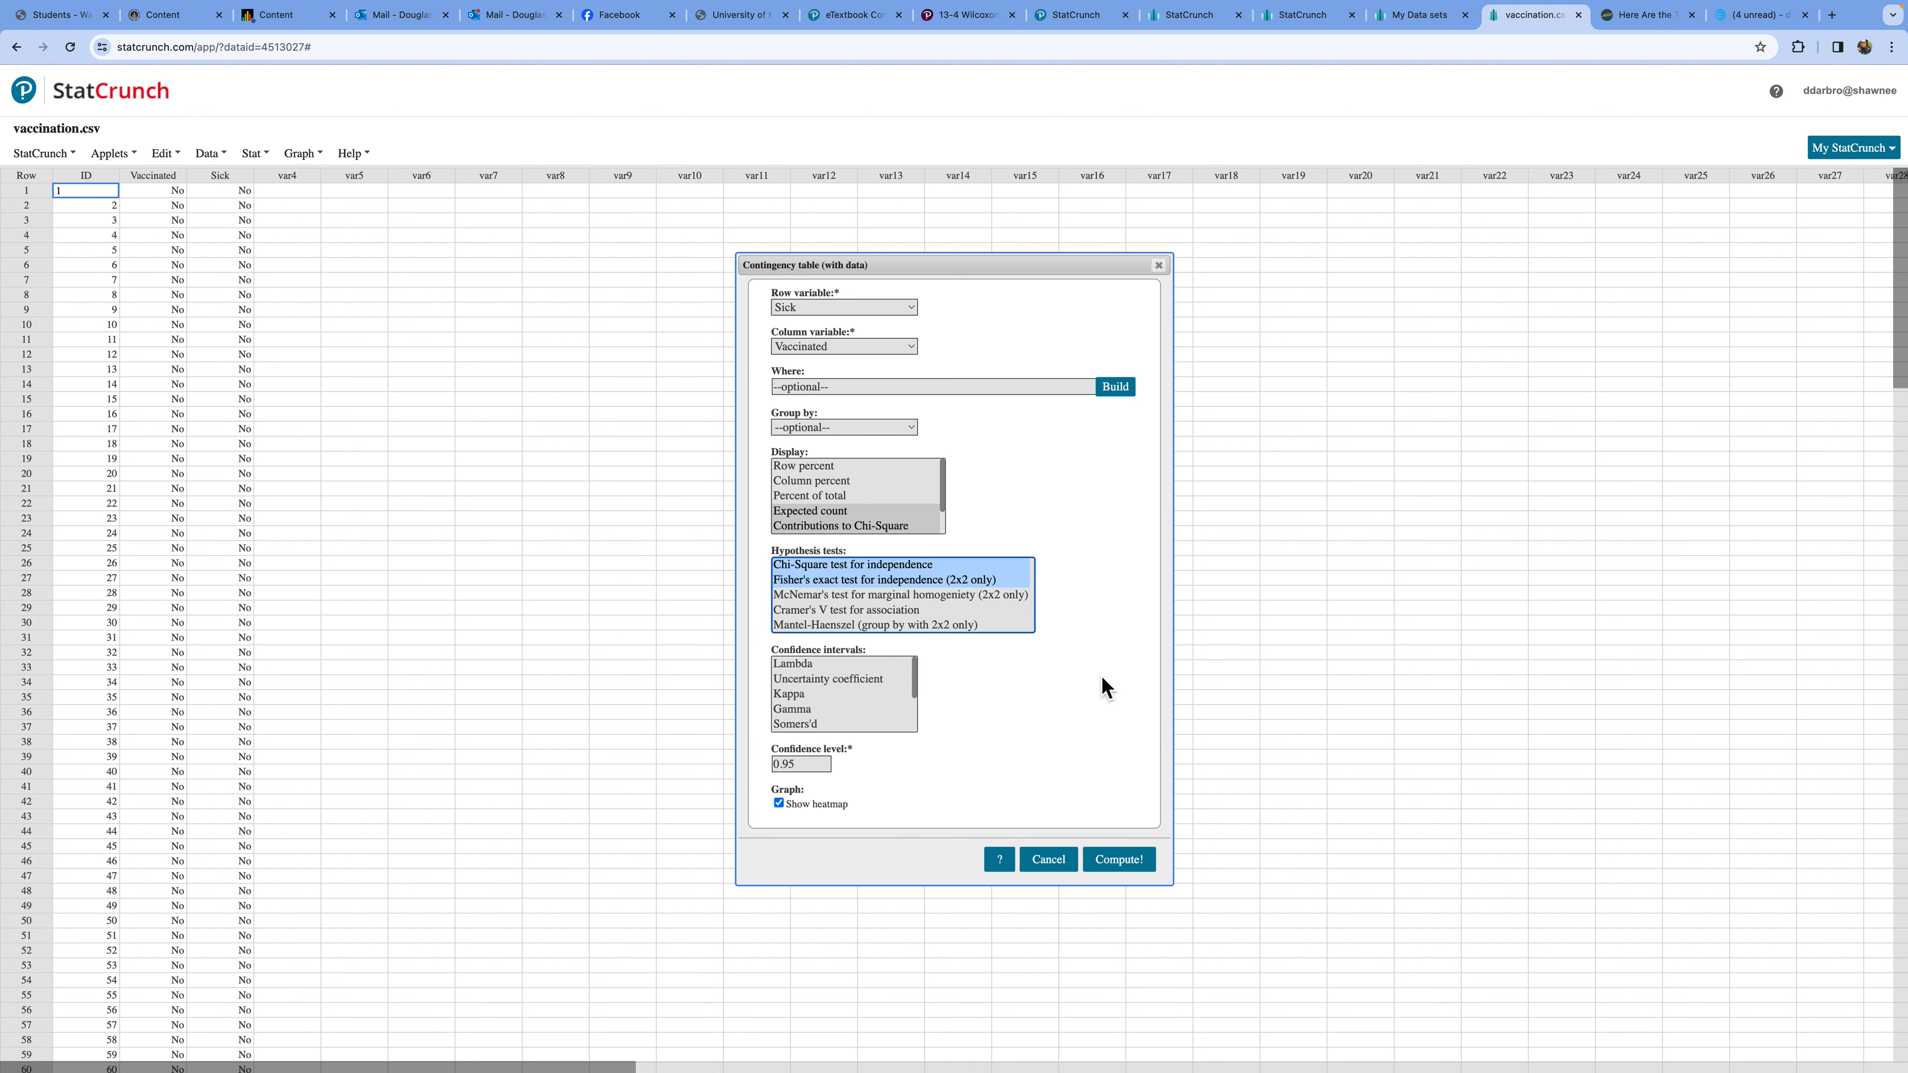
Compute the contingency table without the heatmap and move the results window closer to the data columns
{"action": "left_click", "coordinate": [779, 804]}
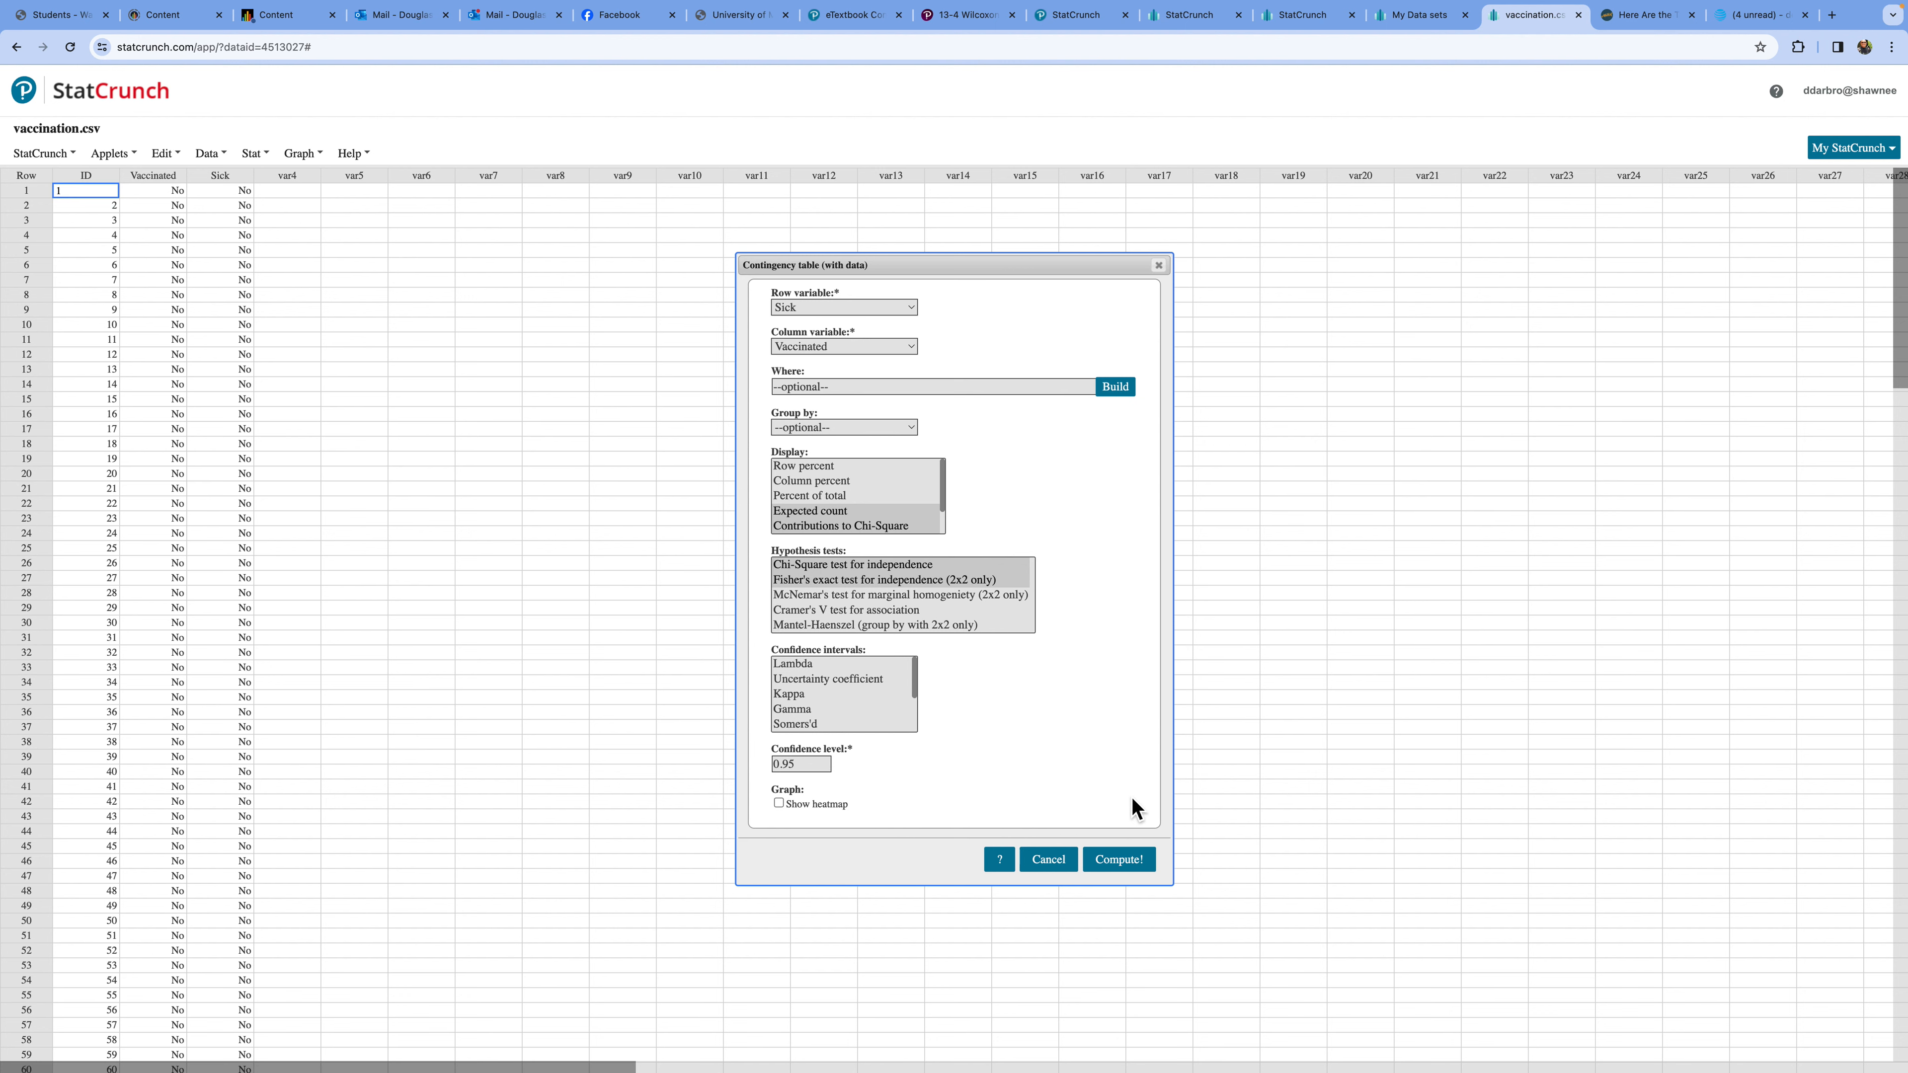
{"action": "left_click", "coordinate": [1131, 872]}
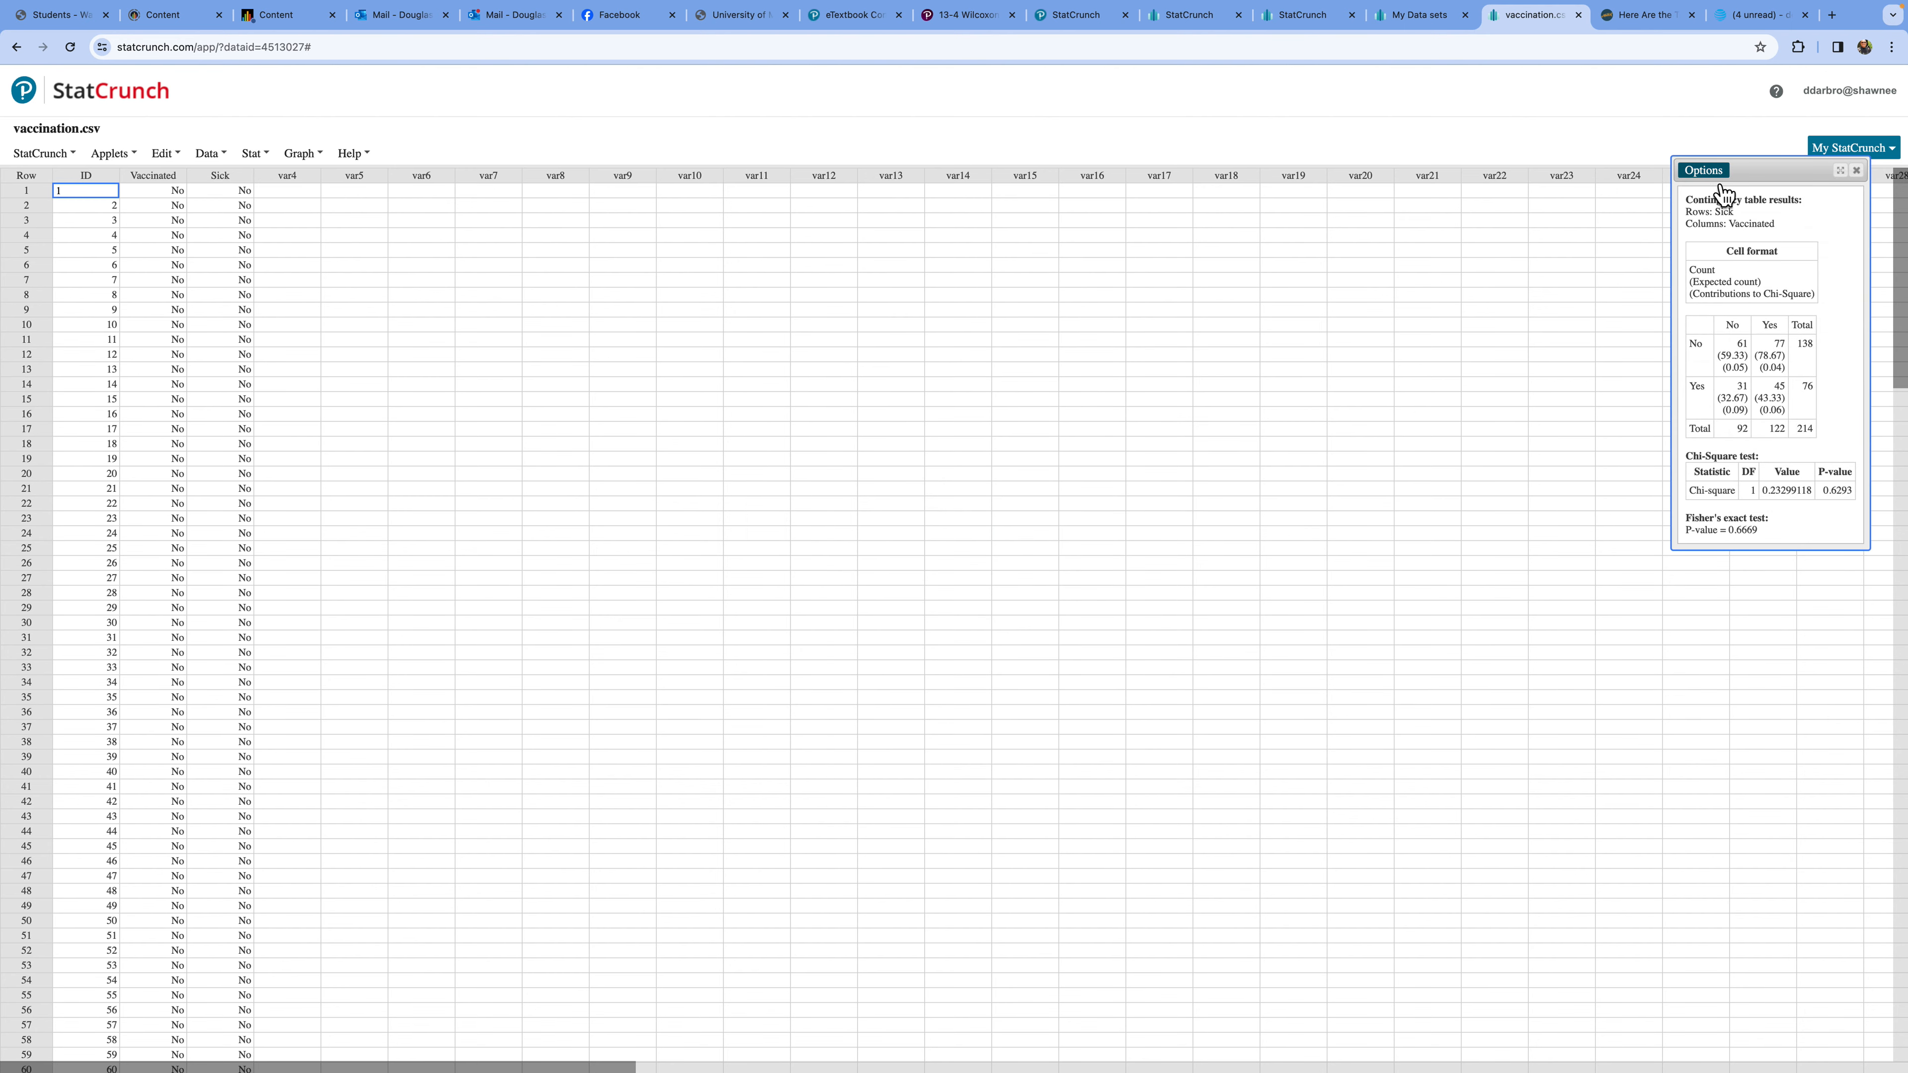
{"action": "left_click_drag", "start_coordinate": [1763, 173], "coordinate": [601, 166]}
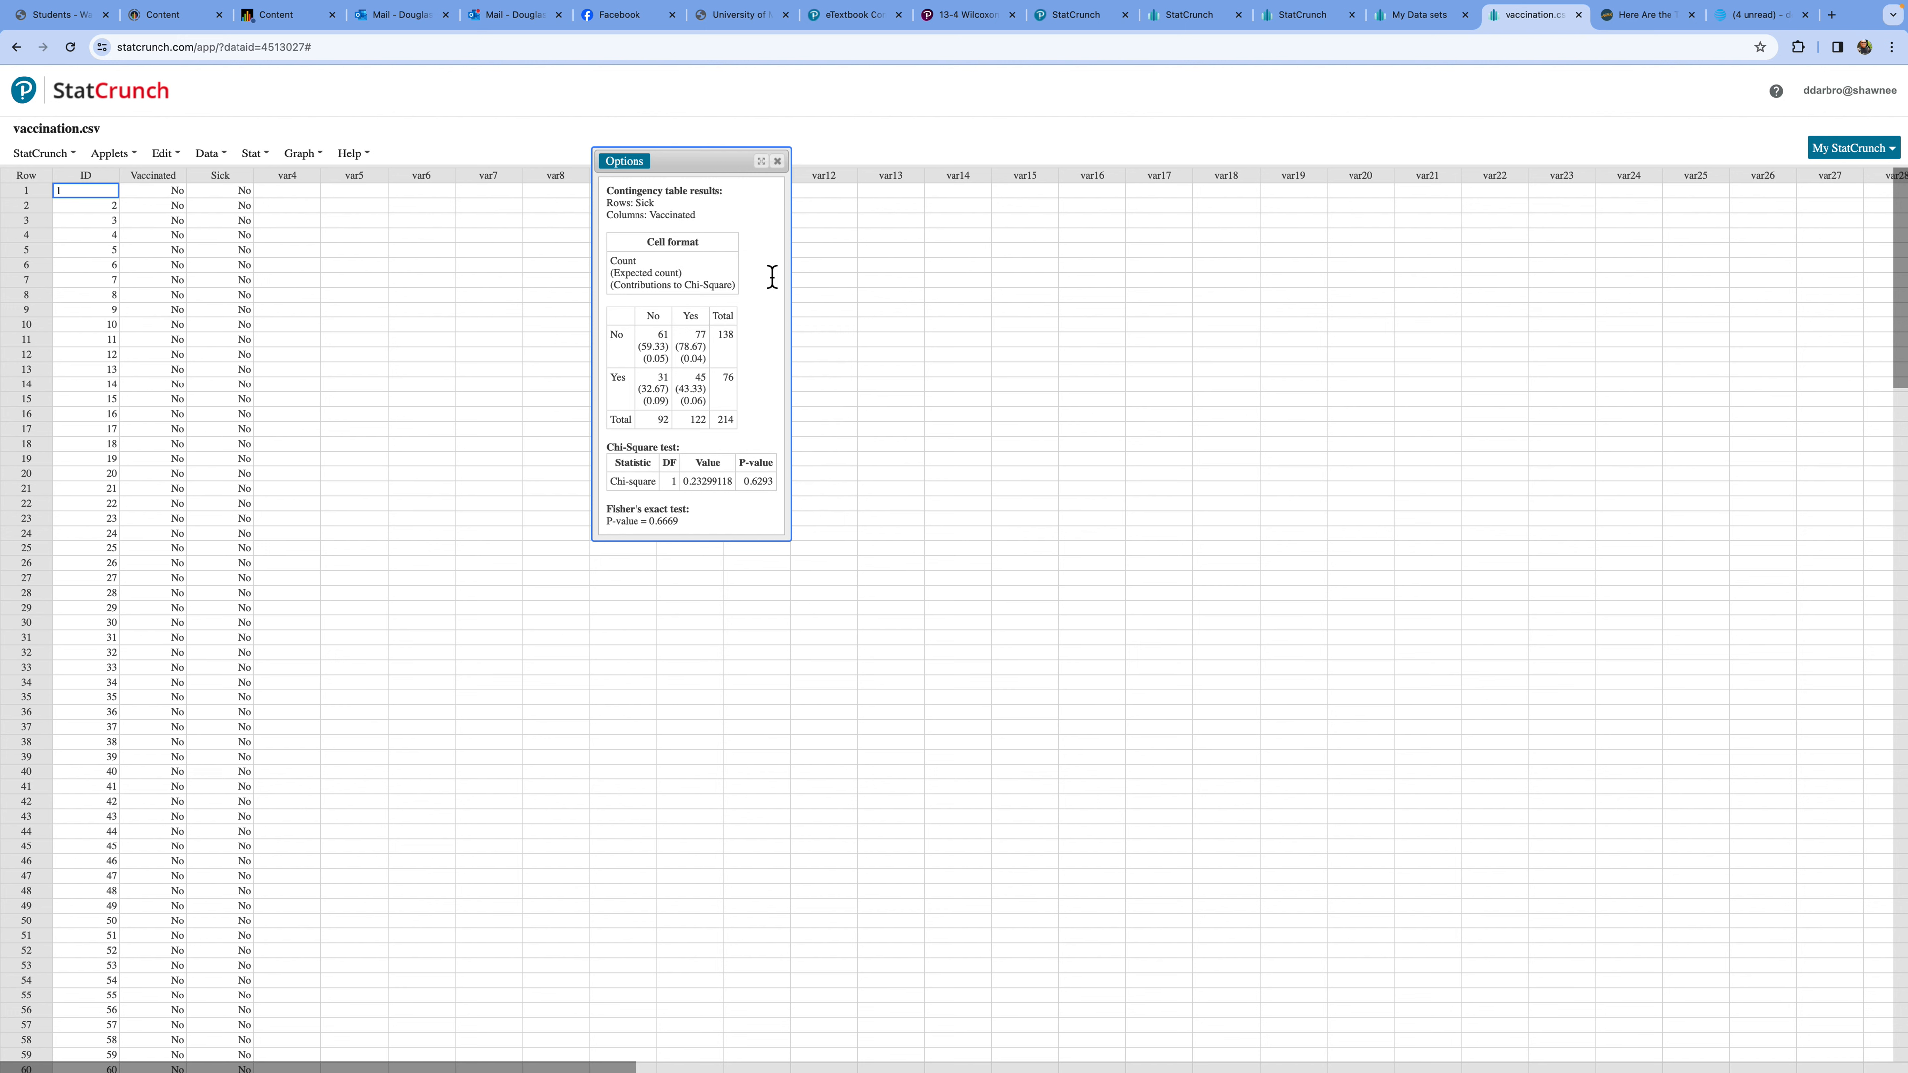
Examine the observed counts, expected counts, chi-square contributions, chi-square statistic and Fisher's exact p-value, and close the results
{"action": "mouse_move", "coordinate": [654, 334]}
{"action": "left_mouse_down"}
{"action": "mouse_move", "coordinate": [648, 350]}
{"action": "mouse_move", "coordinate": [695, 351]}
{"action": "left_mouse_up"}
{"action": "left_click", "coordinate": [662, 339]}
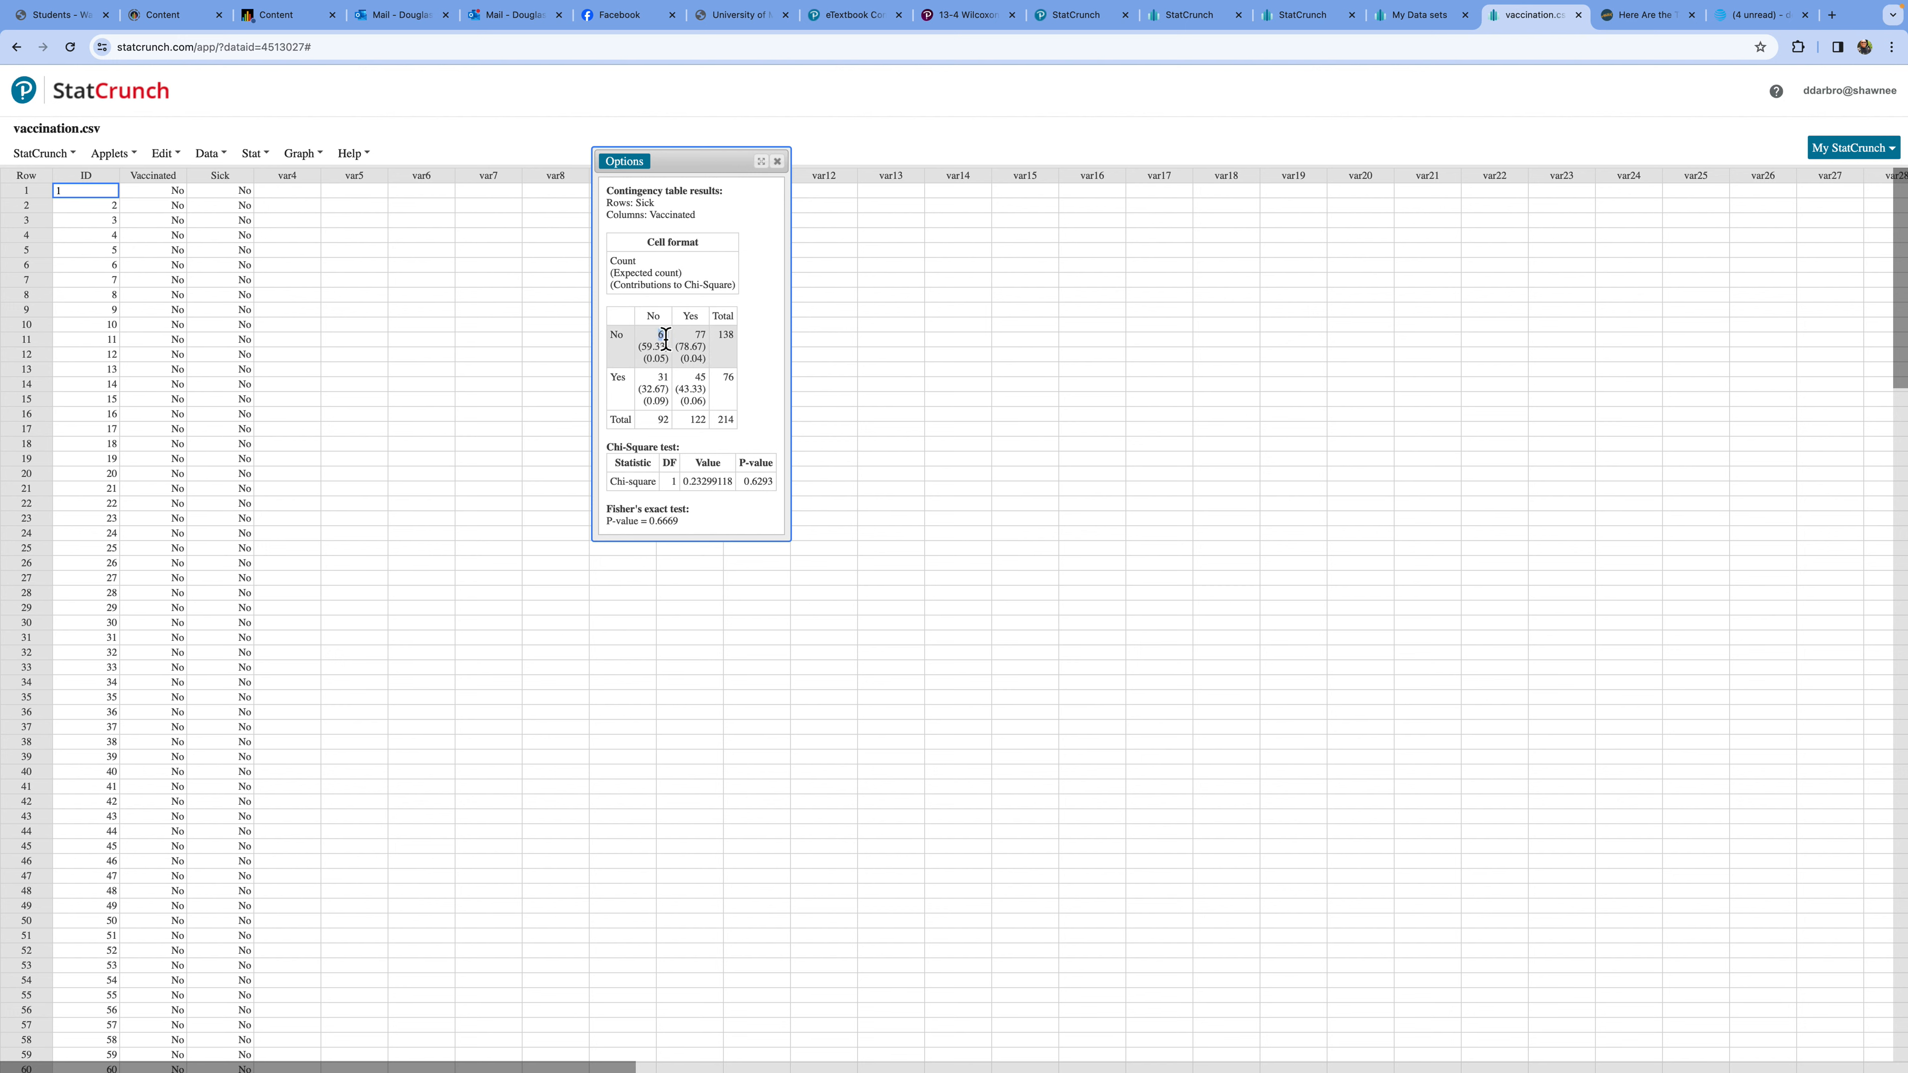
{"action": "double_click", "coordinate": [650, 351]}
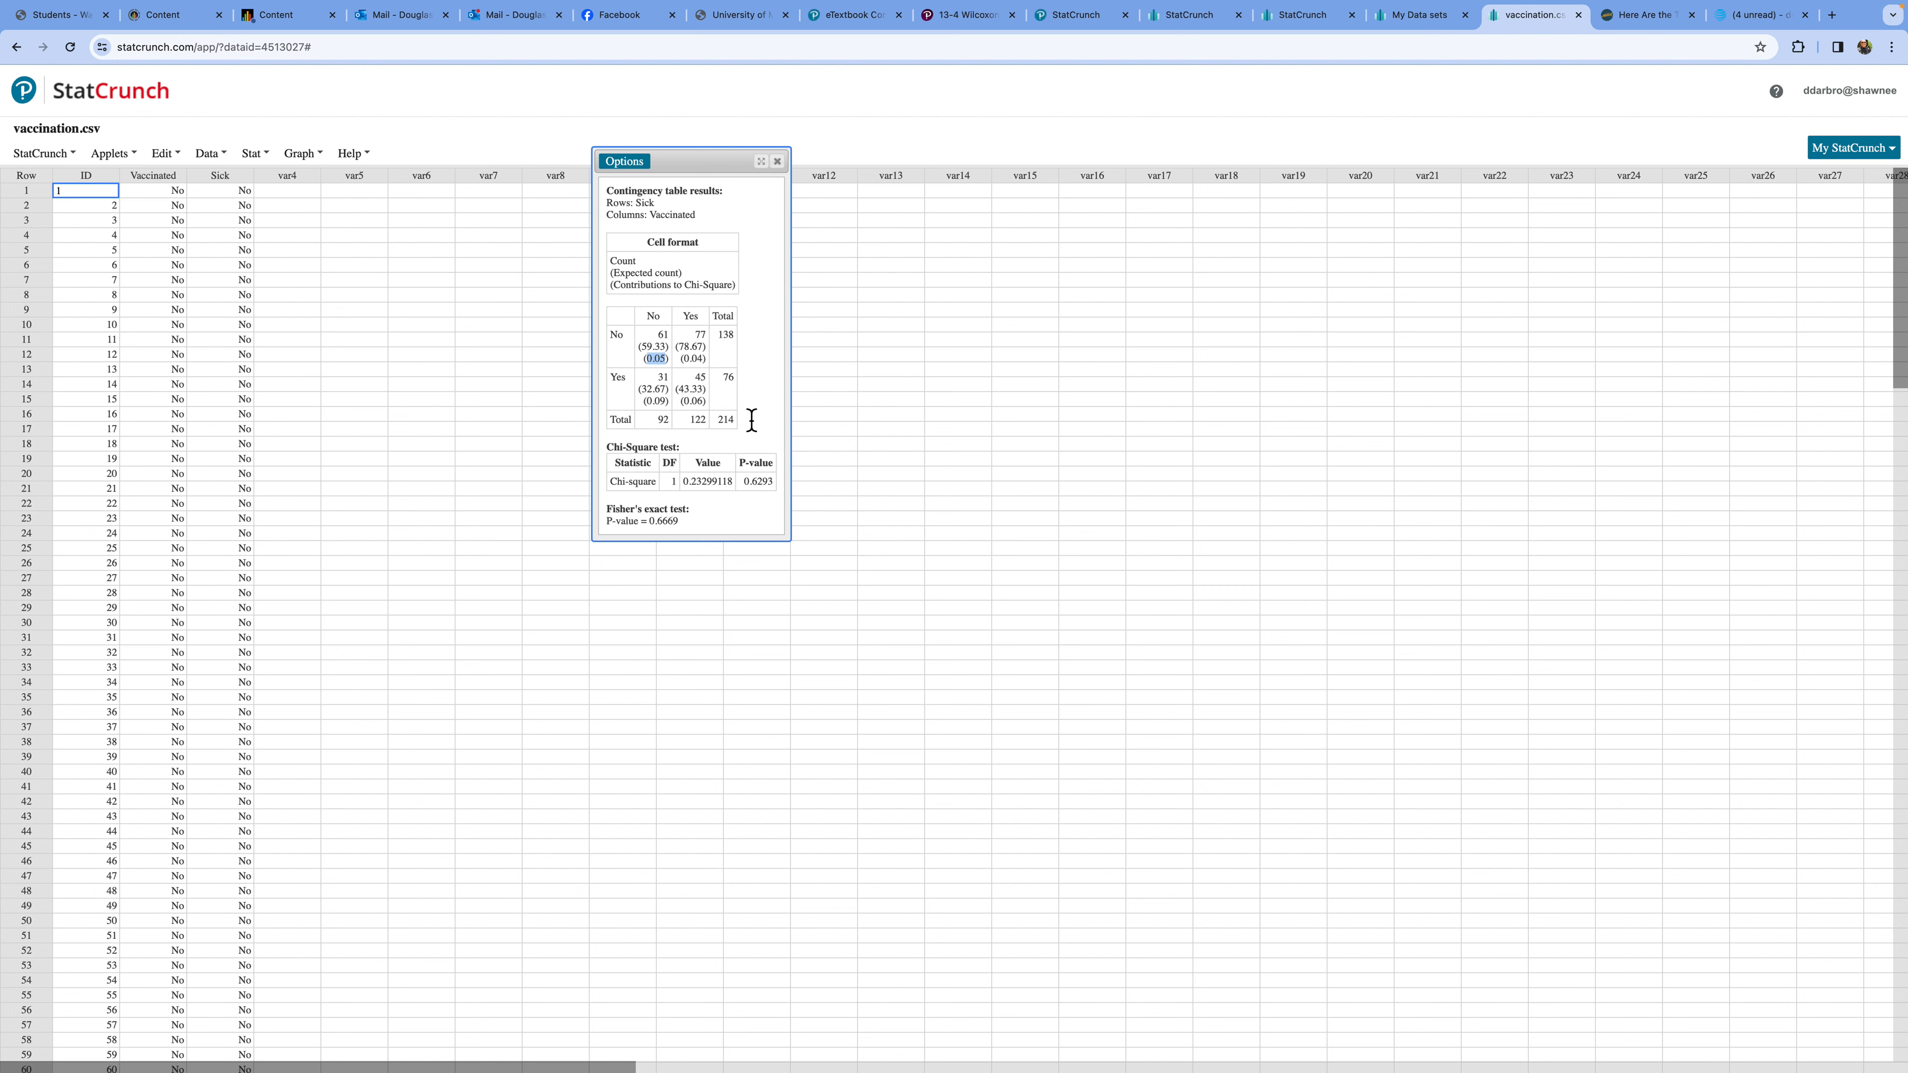
{"action": "double_click", "coordinate": [656, 359]}
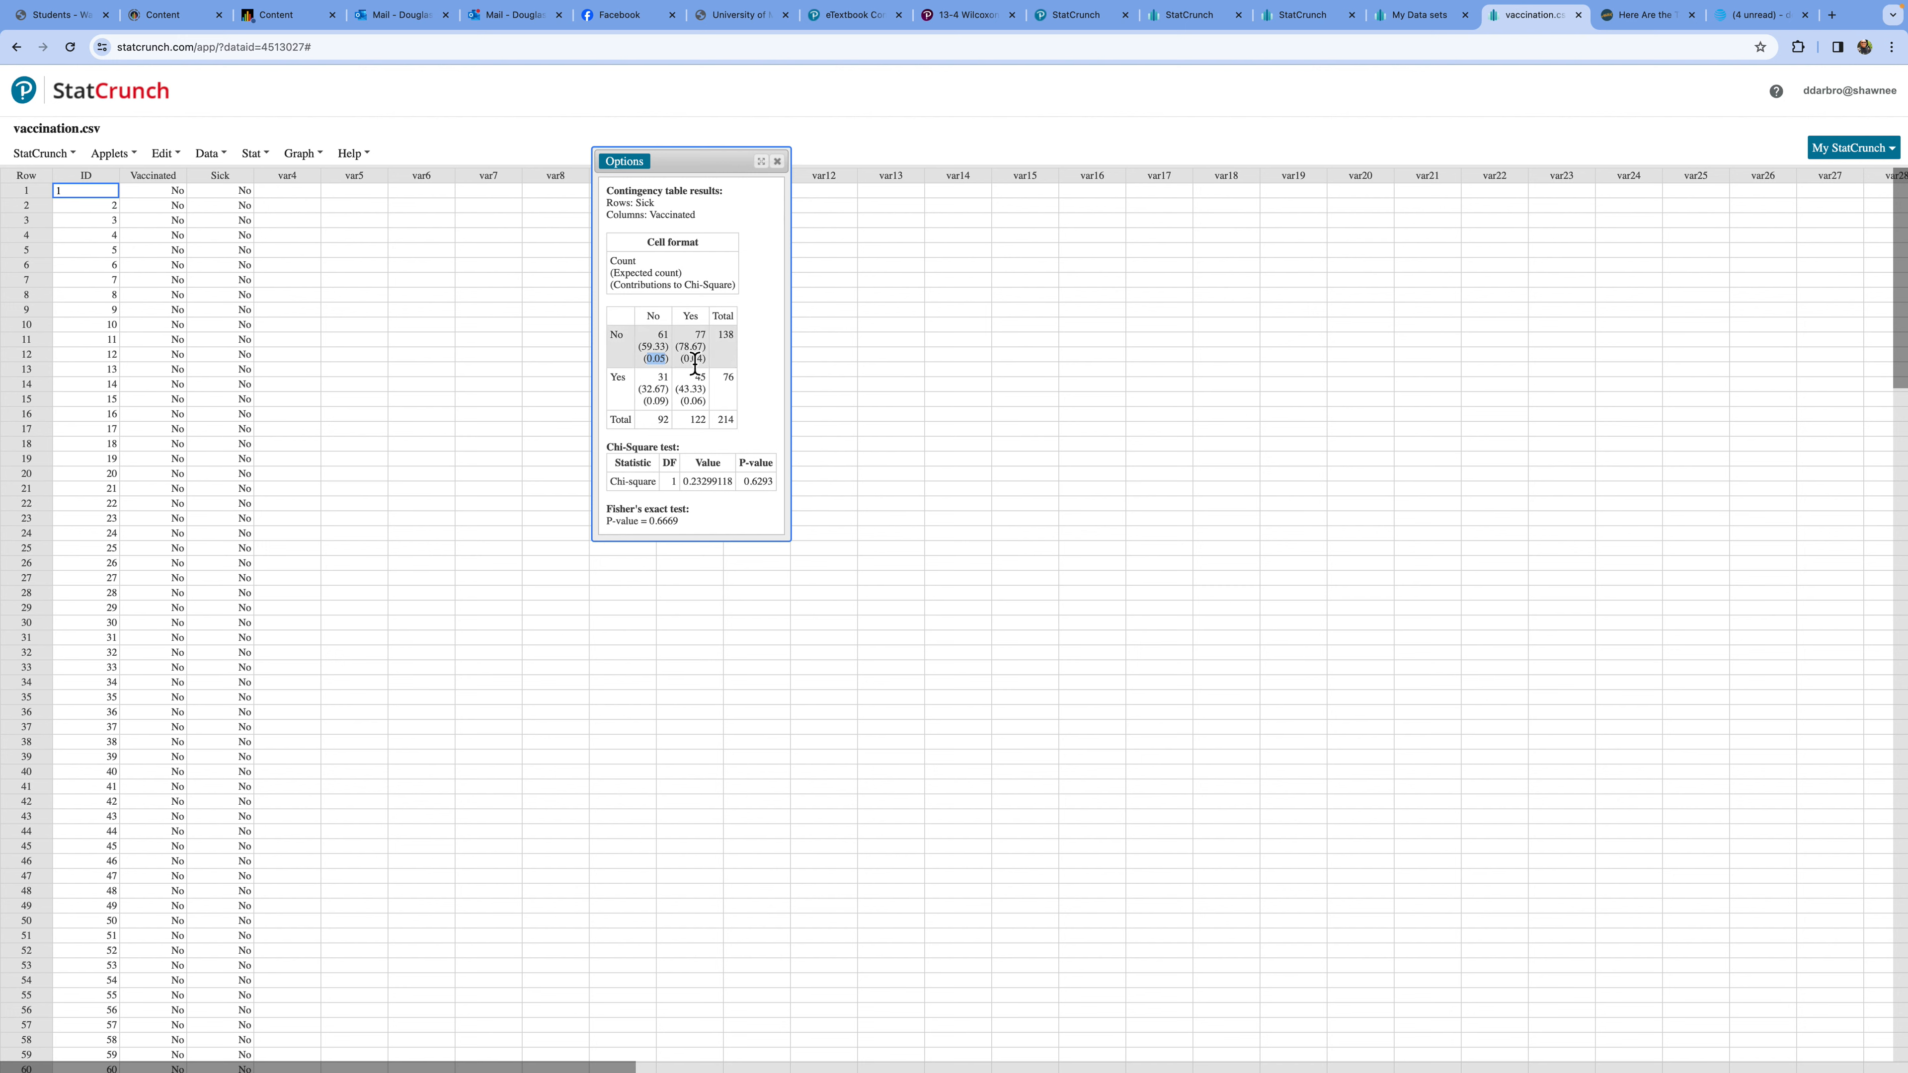
{"action": "double_click", "coordinate": [696, 360]}
{"action": "double_click", "coordinate": [656, 400]}
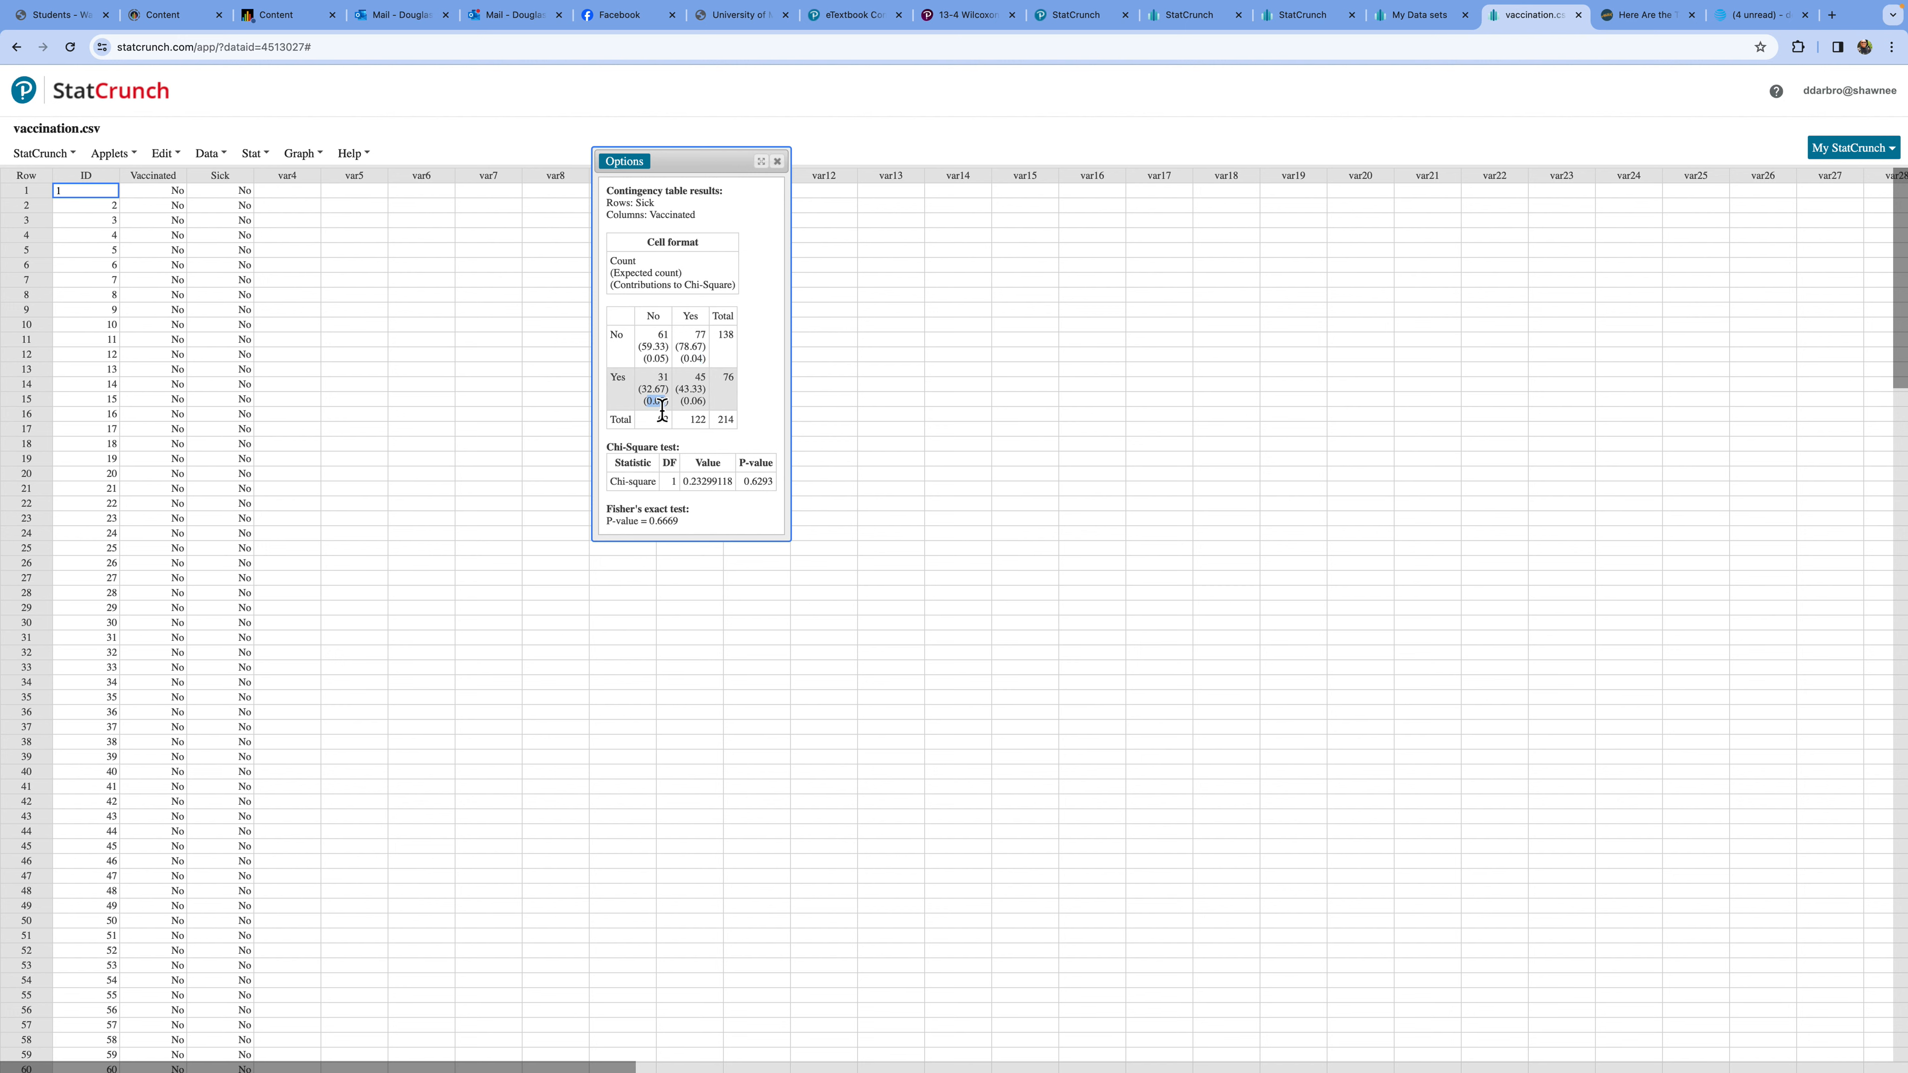
{"action": "double_click", "coordinate": [696, 400]}
{"action": "double_click", "coordinate": [709, 482]}
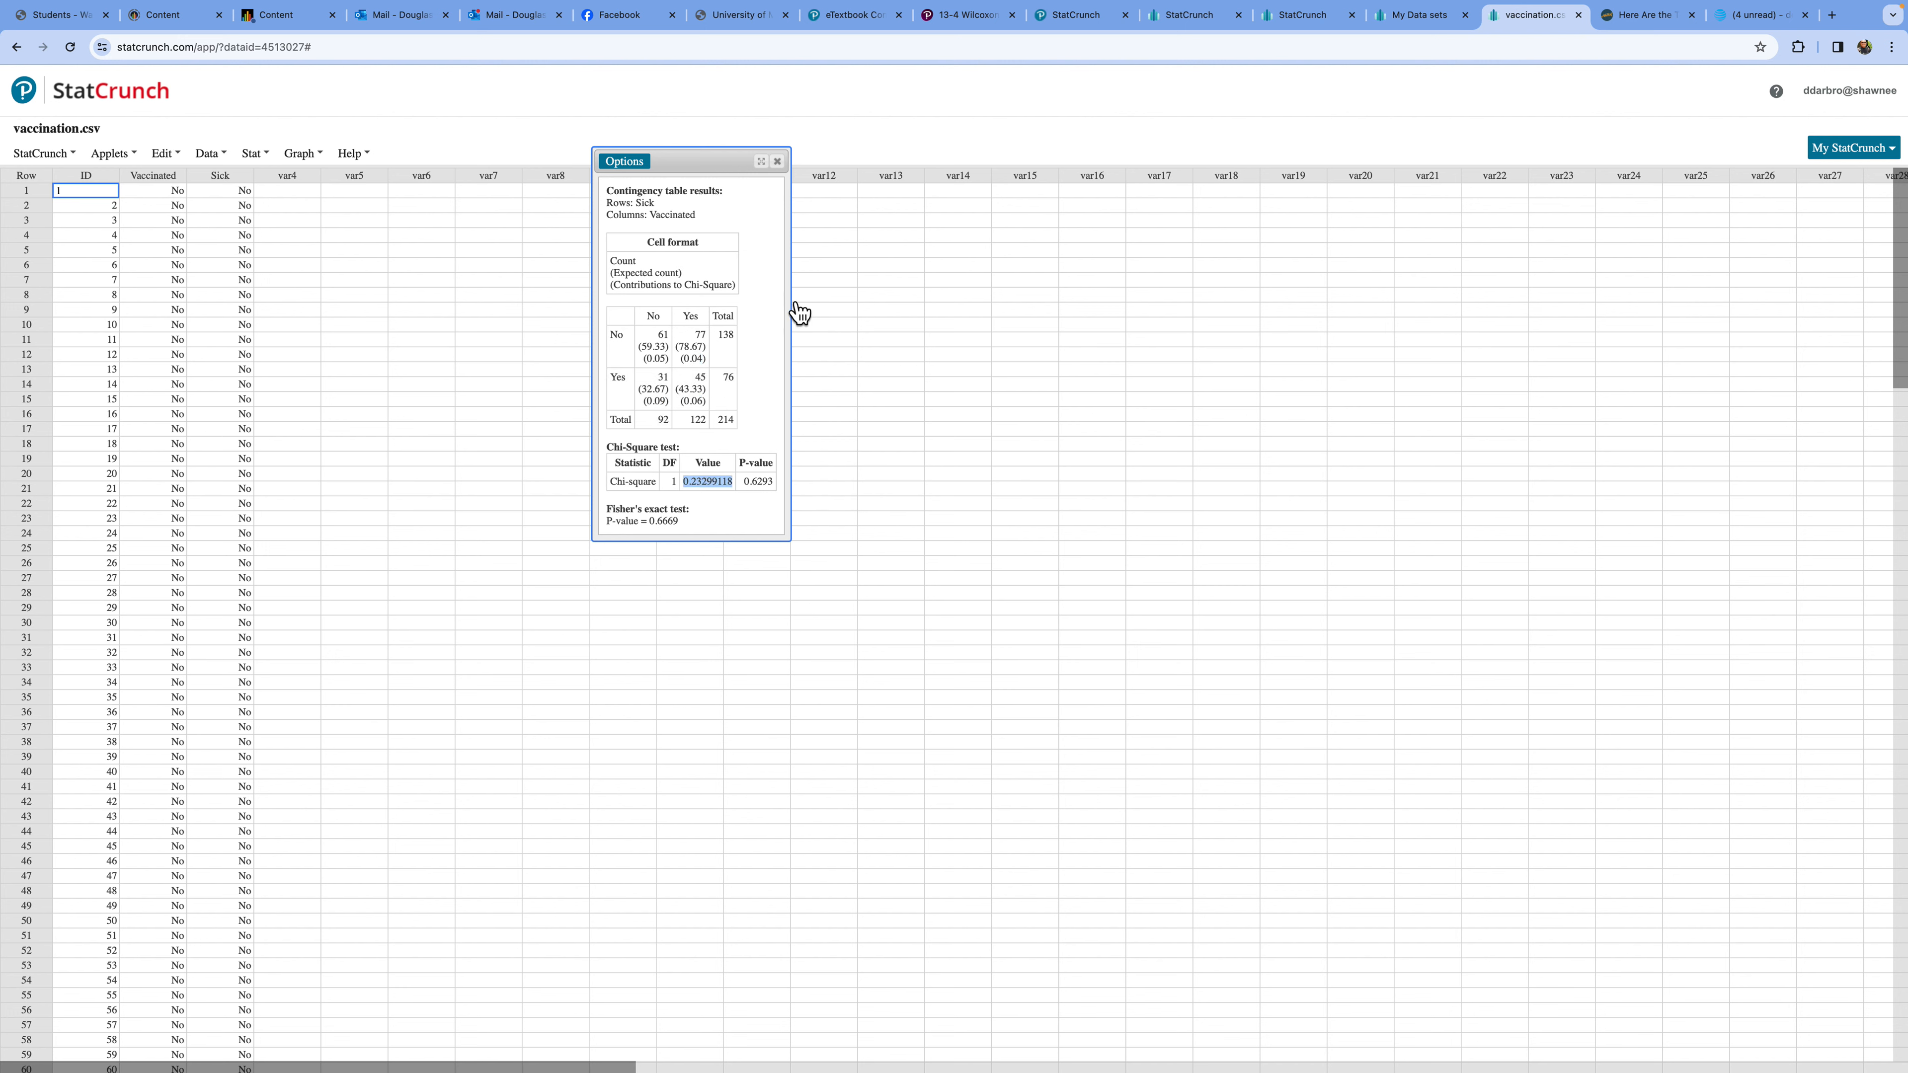
{"action": "left_click", "coordinate": [769, 380]}
{"action": "left_click_drag", "start_coordinate": [680, 522], "coordinate": [605, 528]}
{"action": "left_click", "coordinate": [778, 162]}
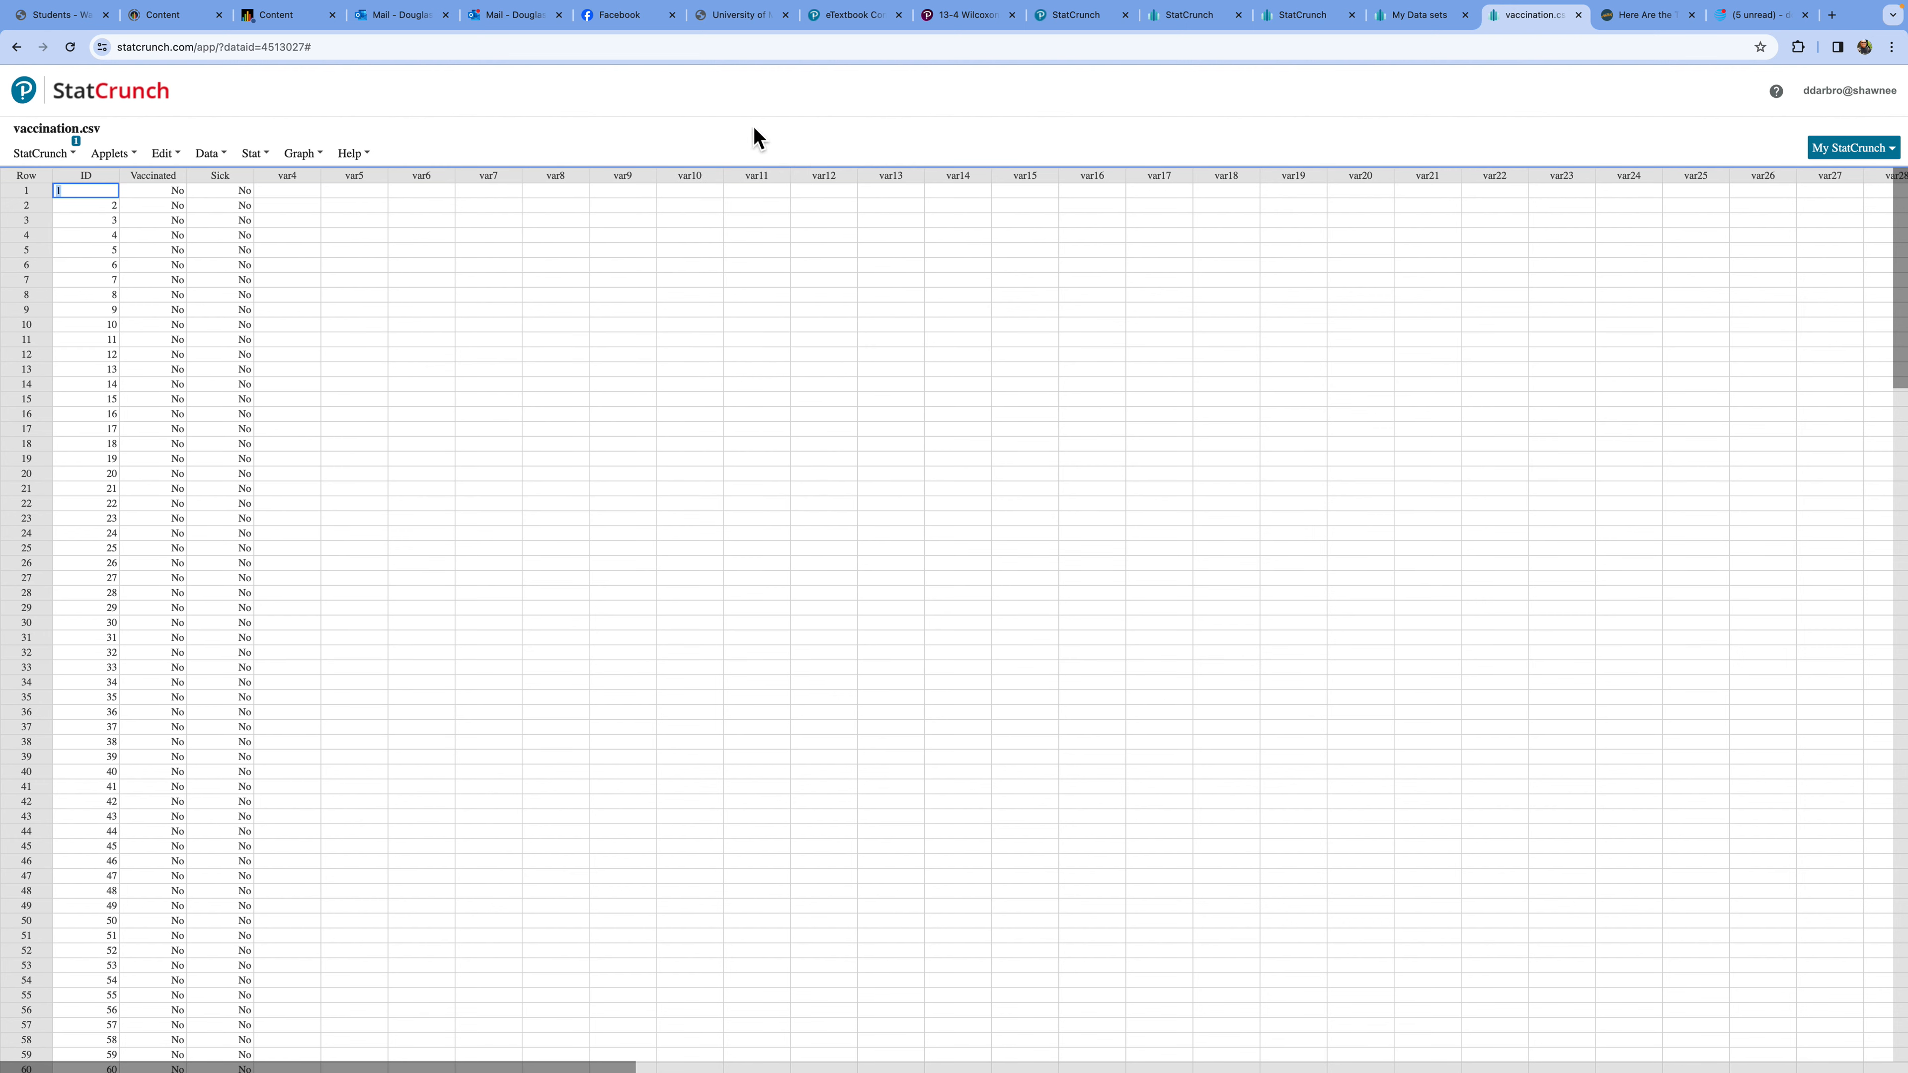
{"action": "left_click", "coordinate": [166, 153]}
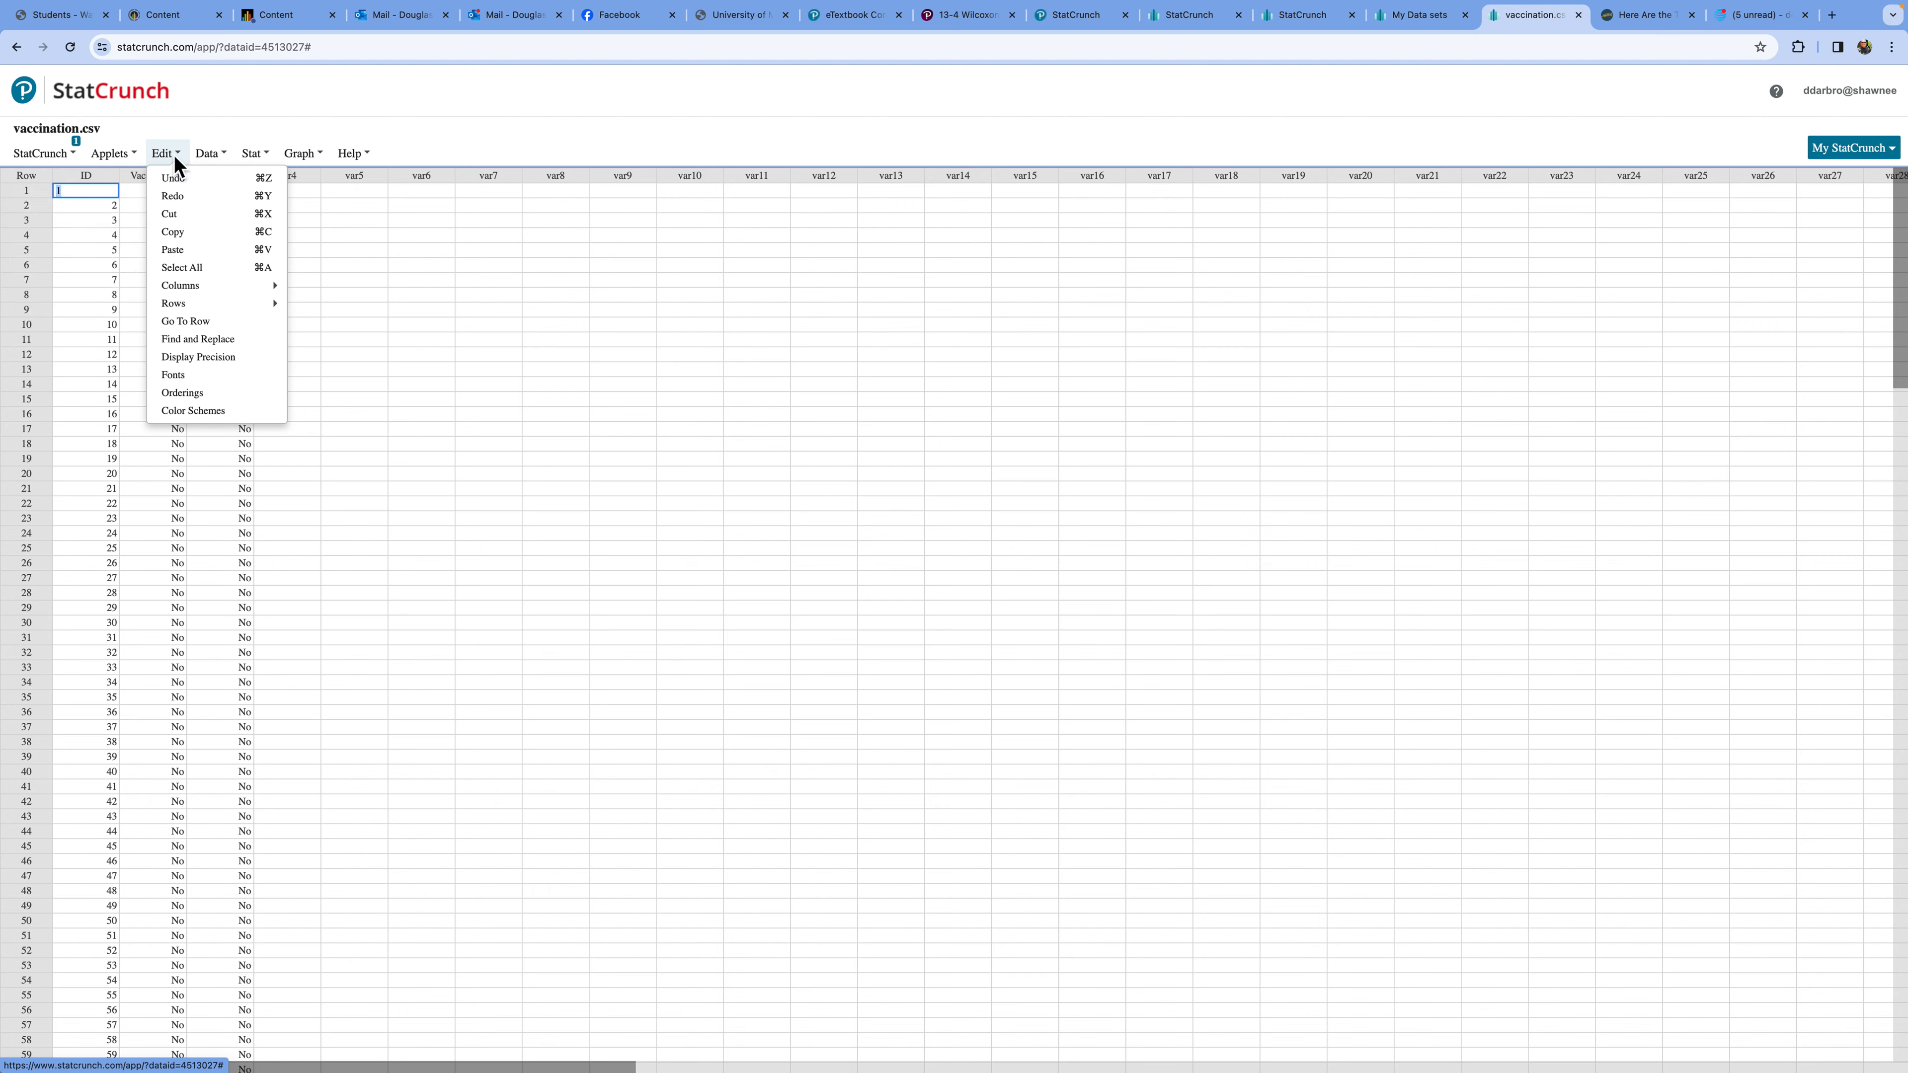
{"action": "left_click", "coordinate": [45, 154]}
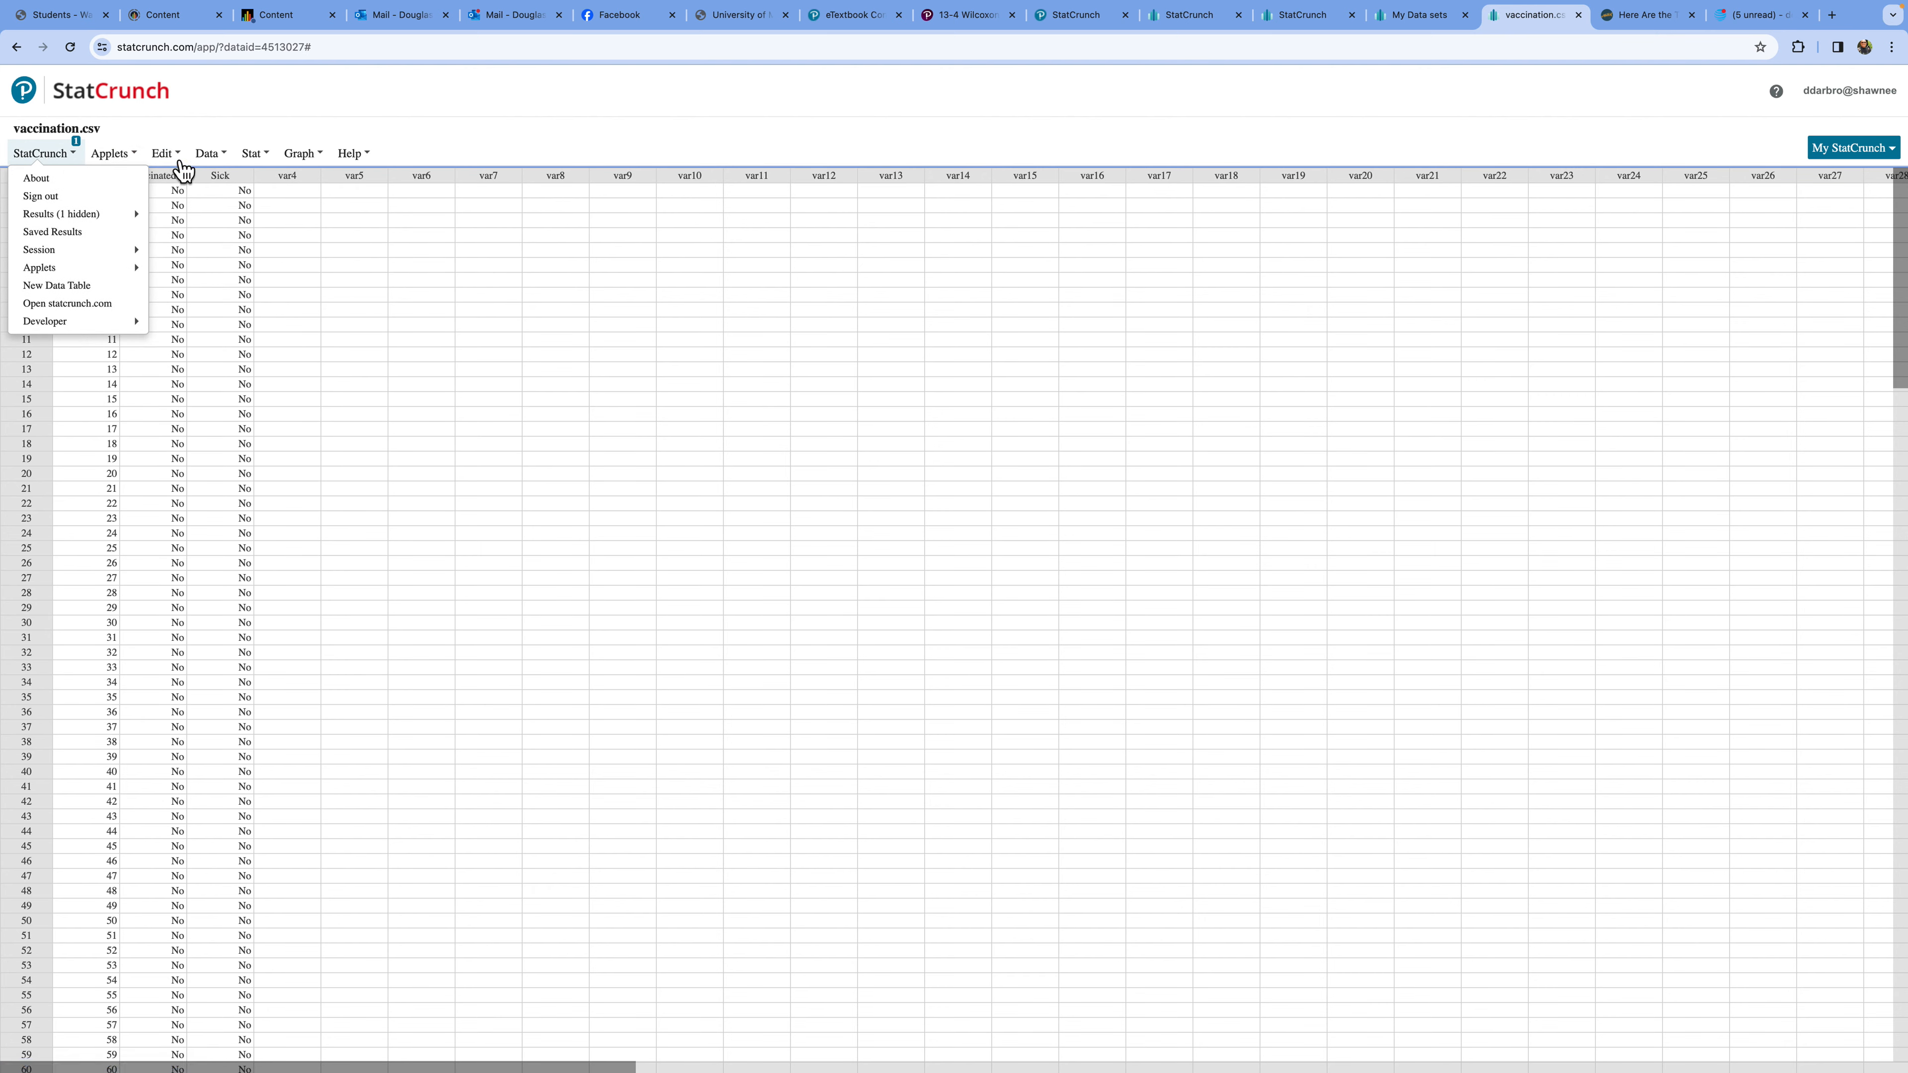
{"action": "left_click", "coordinate": [218, 157]}
Exit full screen and narrow the browser window to reveal the handwritten summary table beside it
{"action": "left_click", "coordinate": [55, 34]}
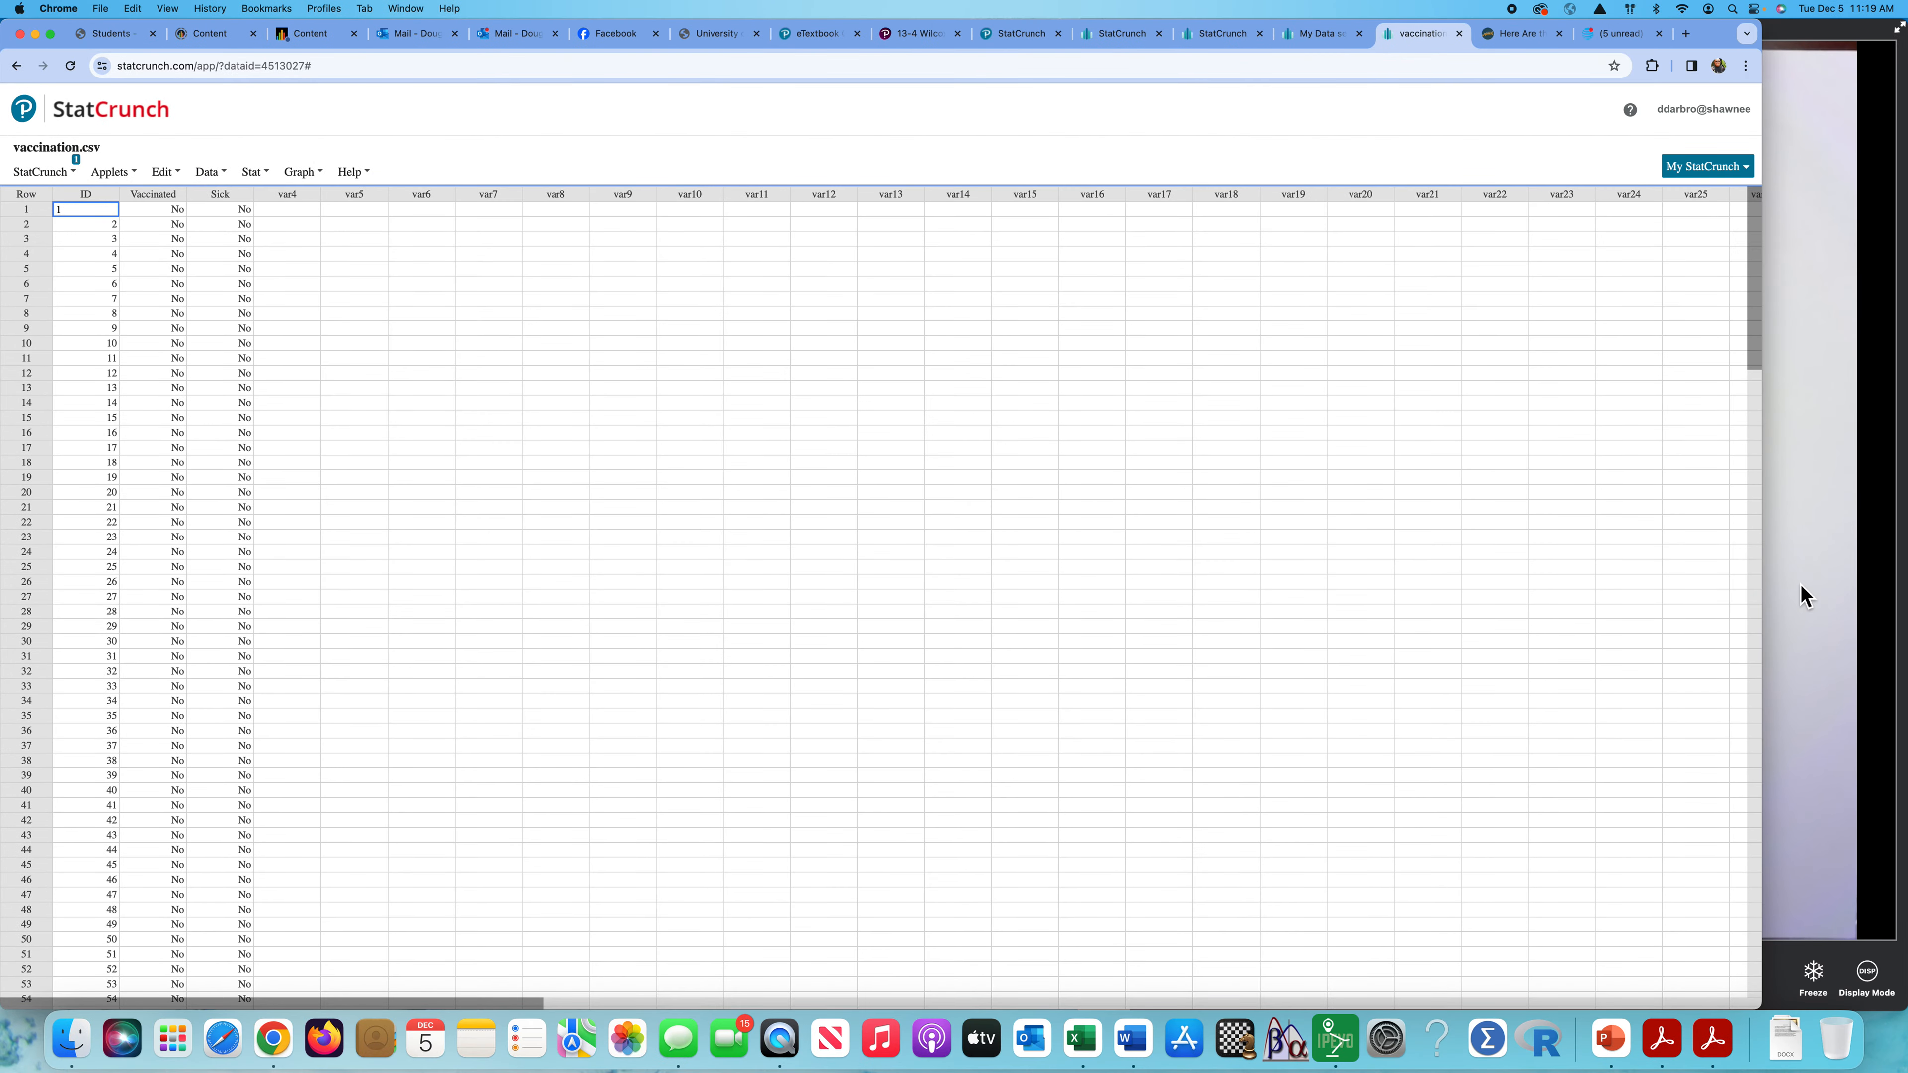
{"action": "left_click_drag", "start_coordinate": [1768, 604], "coordinate": [1065, 623]}
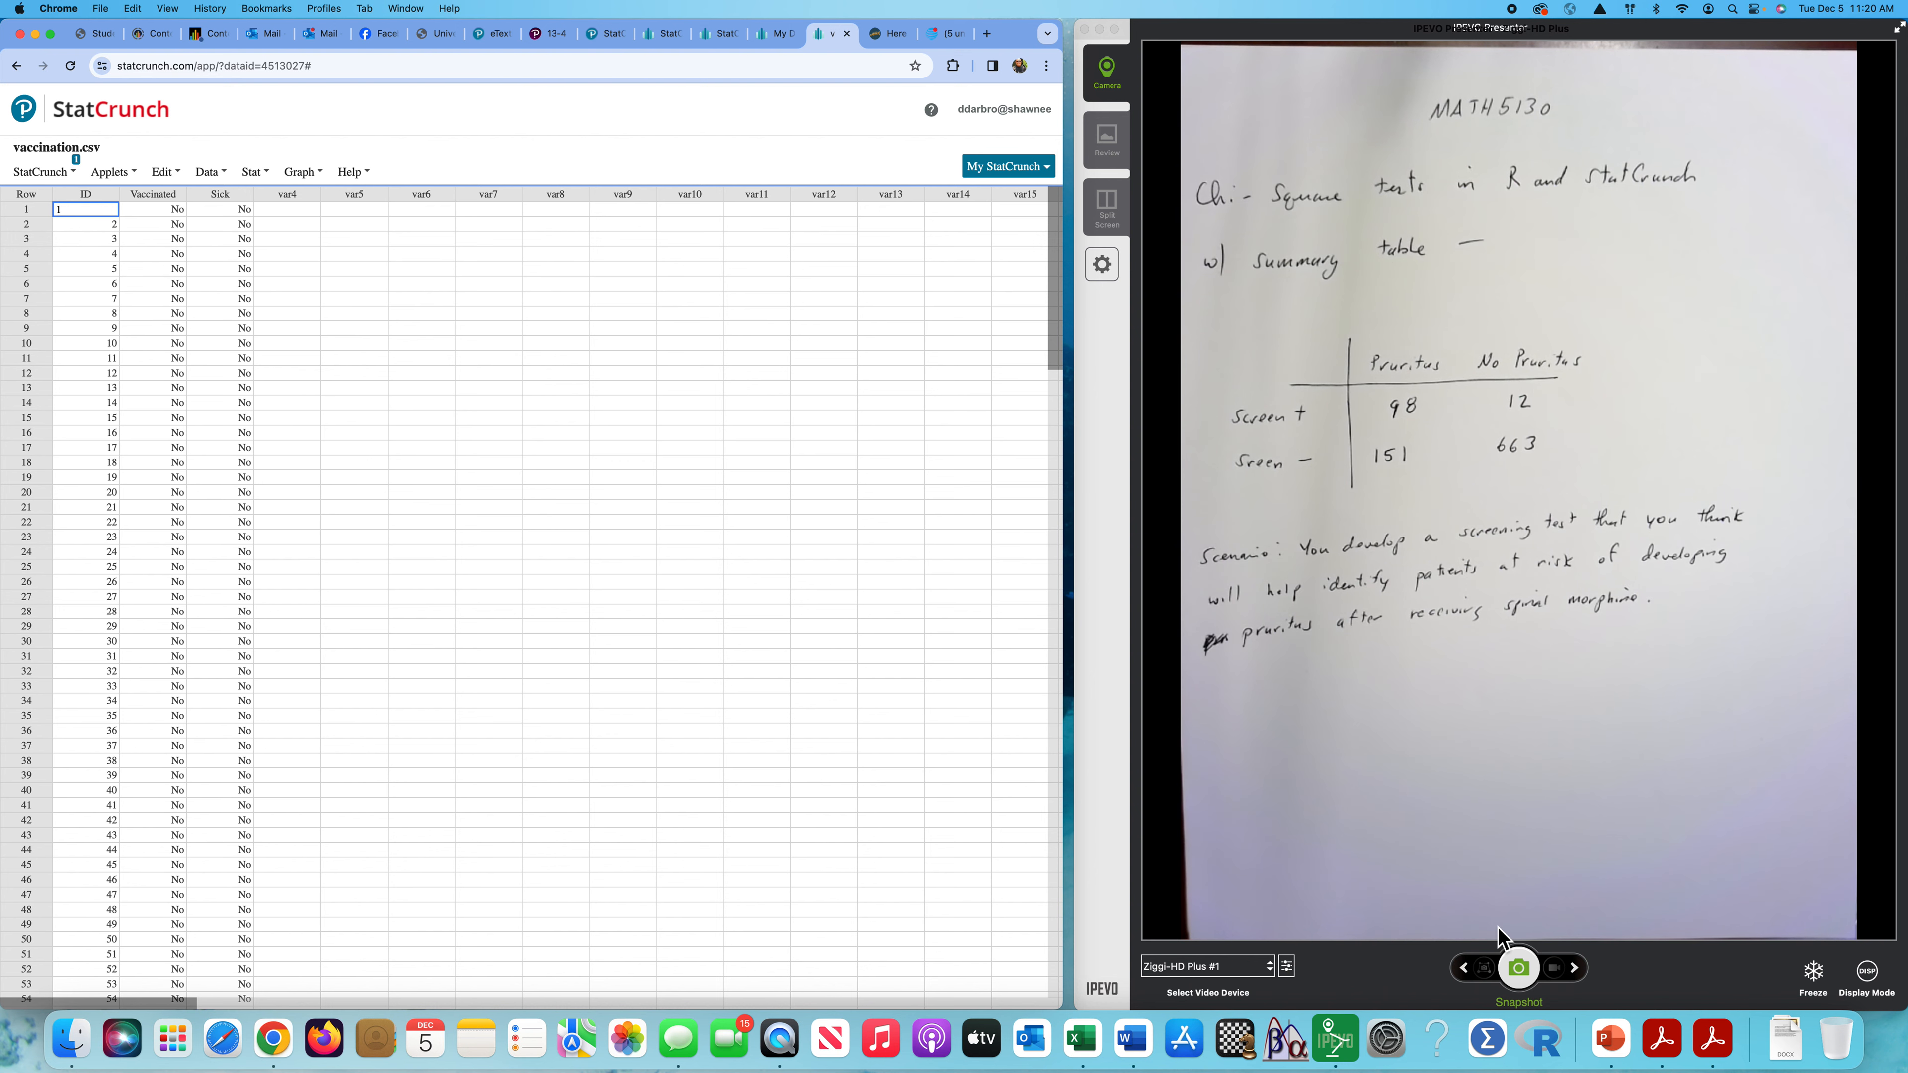
Bring the R console to the front and return to the browser
{"action": "left_click", "coordinate": [1546, 1045]}
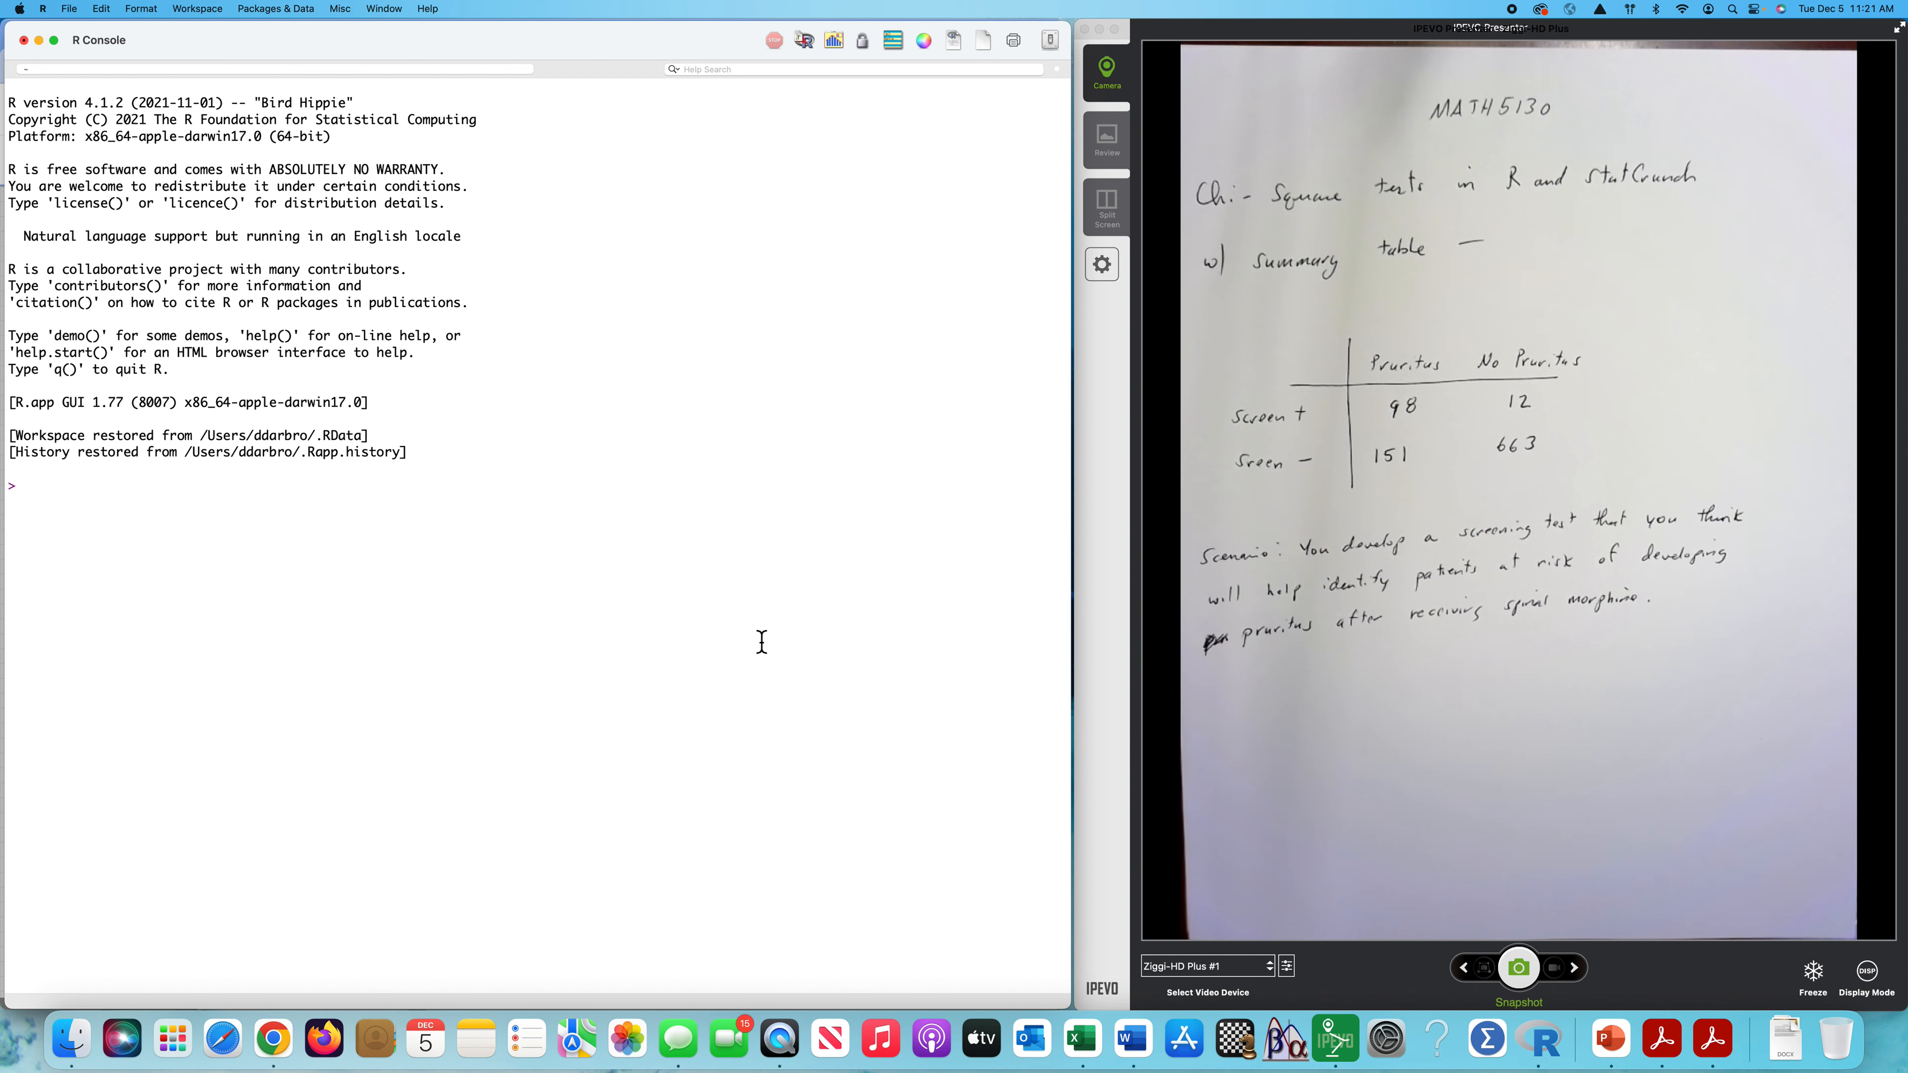
{"action": "left_click", "coordinate": [273, 1040]}
In an empty StatCrunch data table, name the second column Pruritus and the third column No Pruritus
{"action": "mouse_move", "coordinate": [256, 173]}
{"action": "left_click", "coordinate": [620, 121]}
{"action": "left_click", "coordinate": [160, 197]}
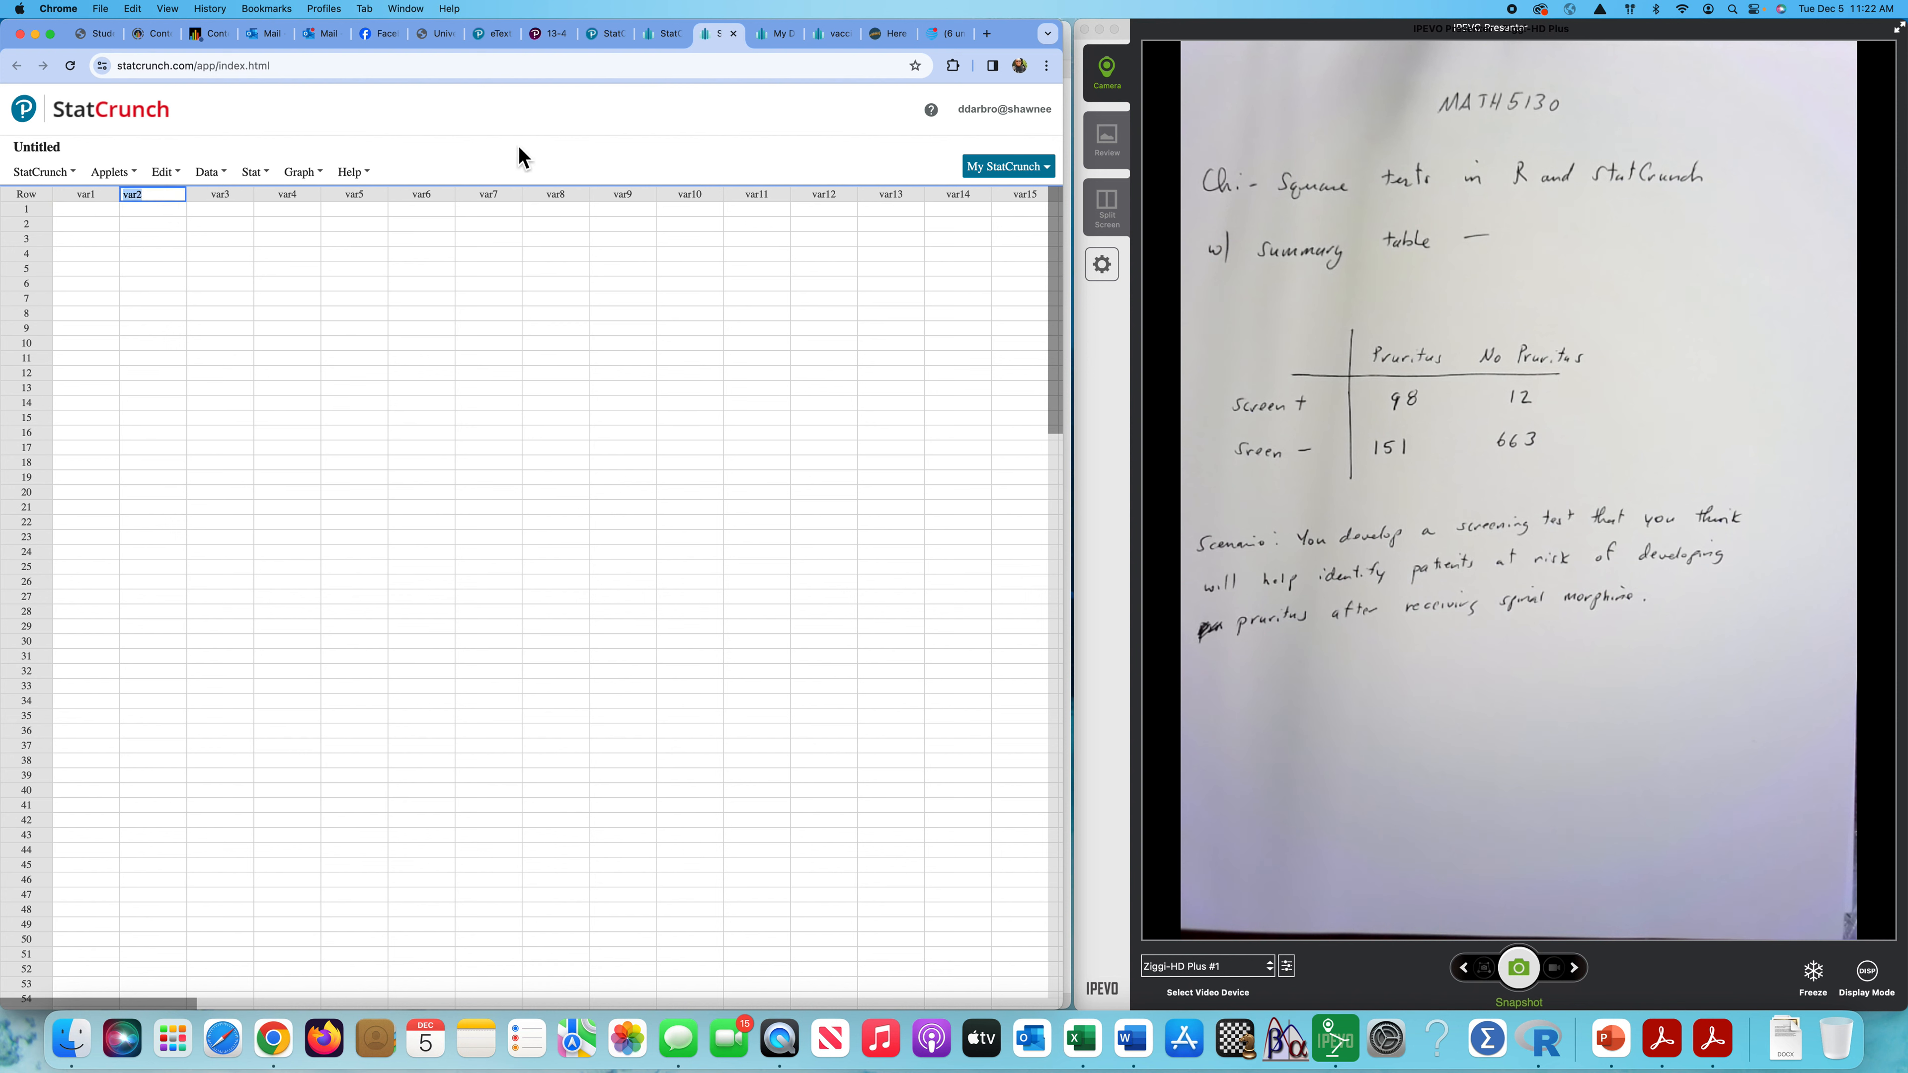
{"action": "type", "text": "Pruritus"}
{"action": "key", "text": "Tab"}
{"action": "type", "text": "No"}
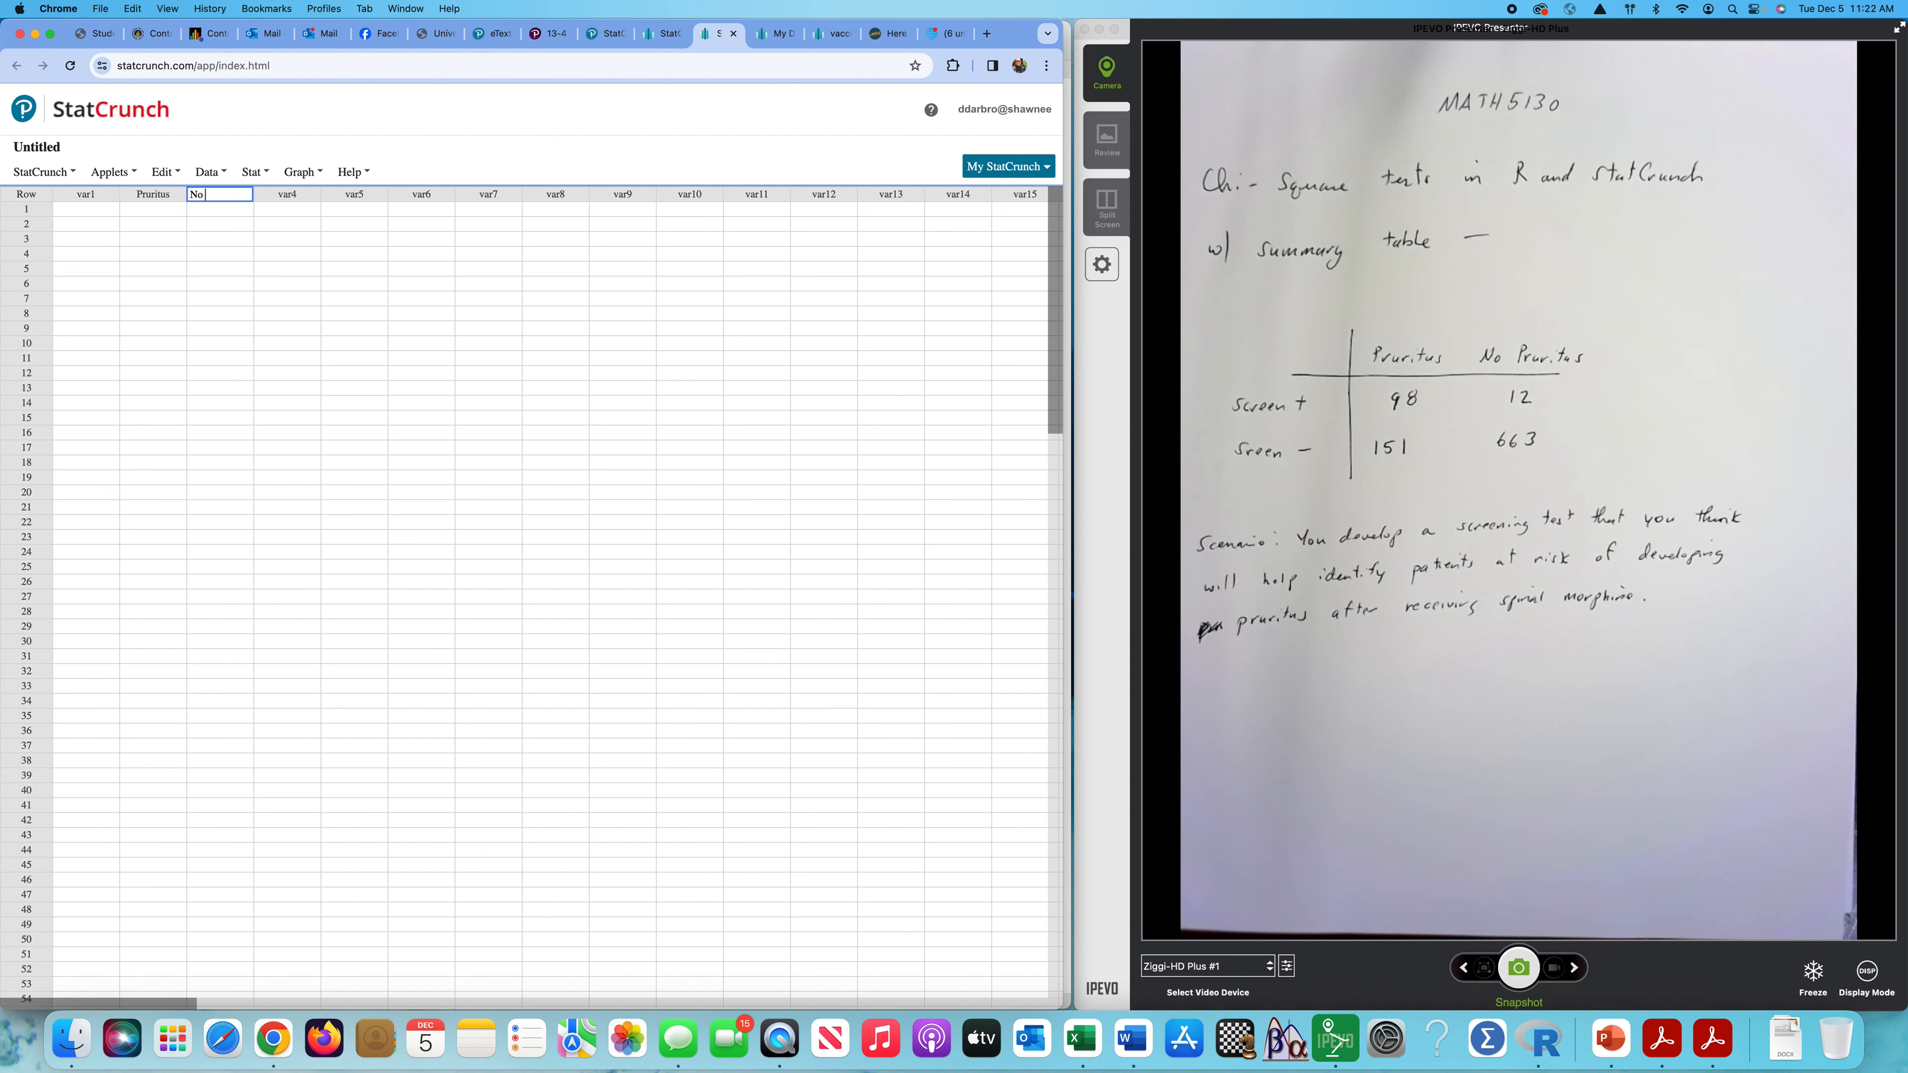
{"action": "type", "text": " Pruritus"}
Enter the row labels Screen + and Screen - in rows 2 and 3 of the first column
{"action": "left_click", "coordinate": [86, 226]}
{"action": "type", "text": "Screen +"}
{"action": "key", "text": "Return"}
{"action": "type", "text": "Scree"}
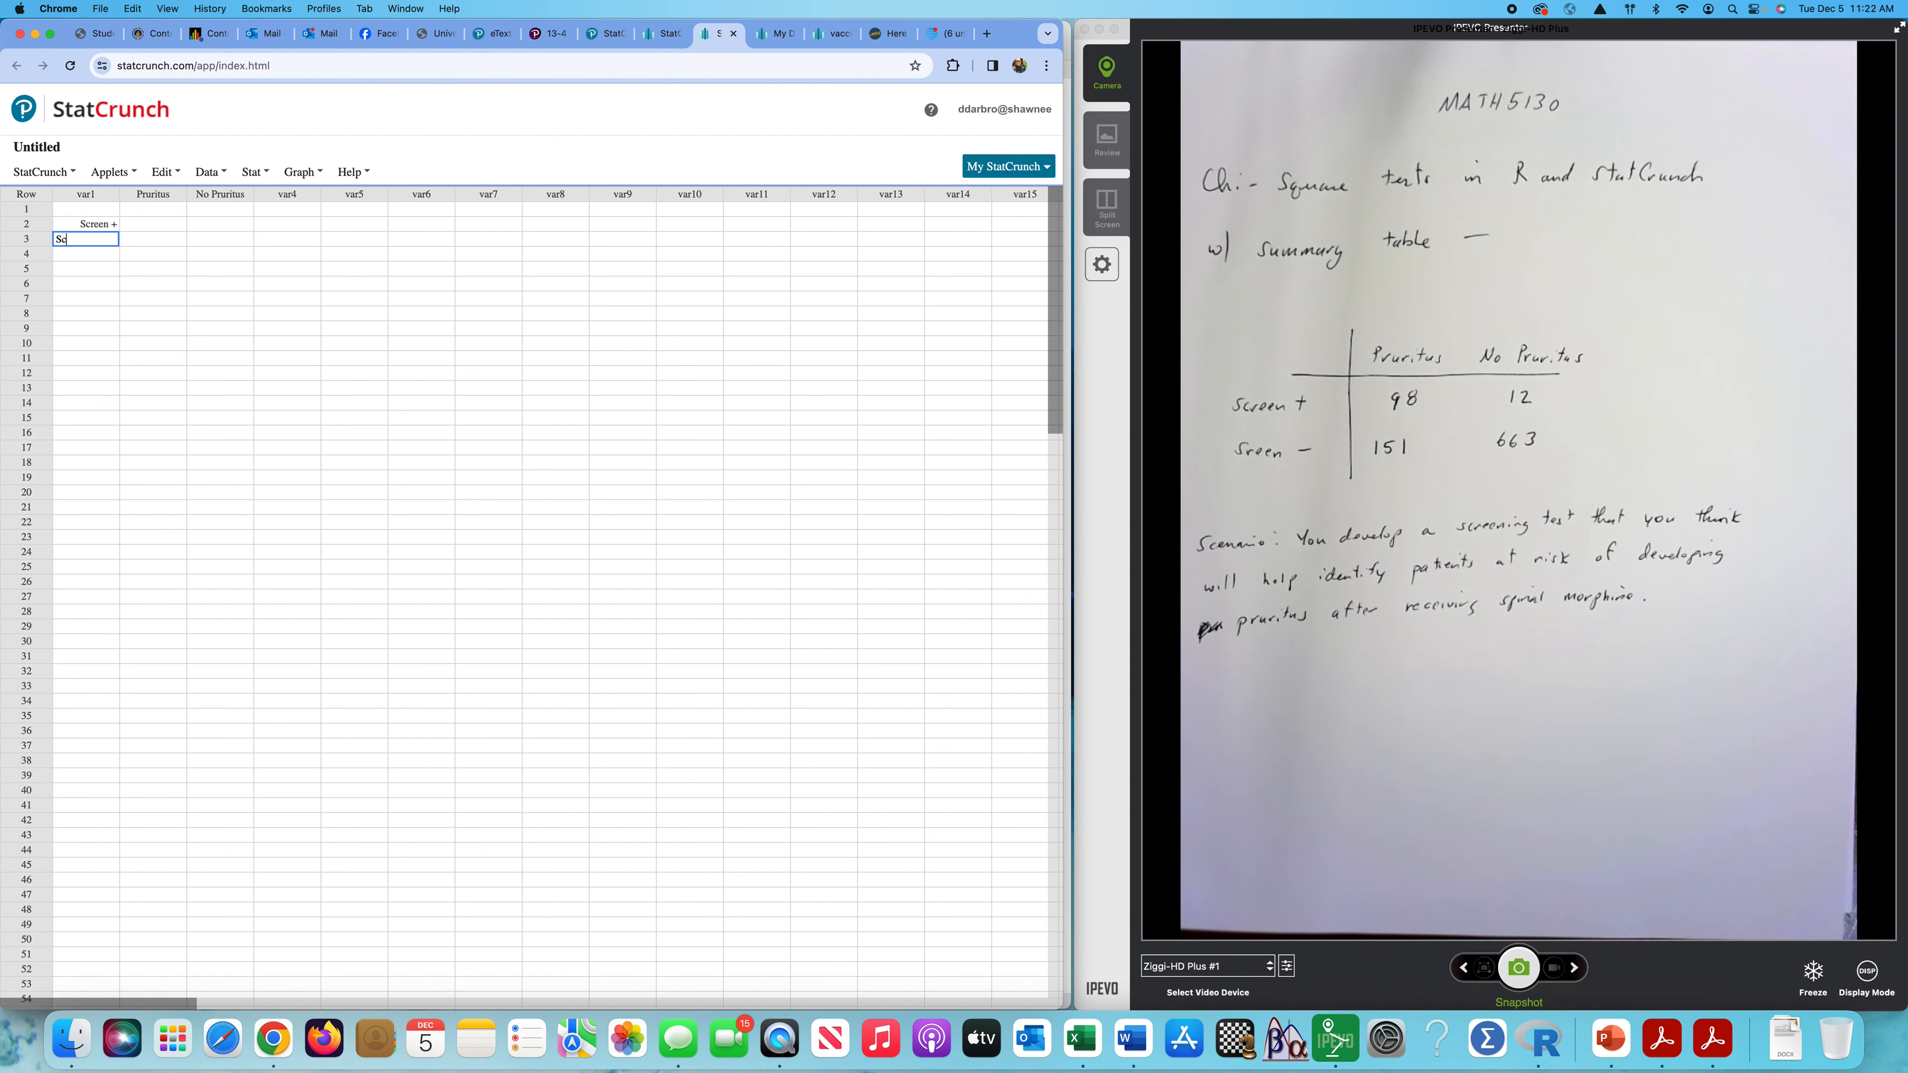
{"action": "type", "text": "n -"}
{"action": "left_click", "coordinate": [210, 283]}
Enter the Pruritus and No Pruritus counts: 98 and 12 for Screen +, 151 and 663 for Screen -
{"action": "left_click", "coordinate": [161, 226]}
{"action": "type", "text": "98"}
{"action": "key", "text": "Tab"}
{"action": "type", "text": "12"}
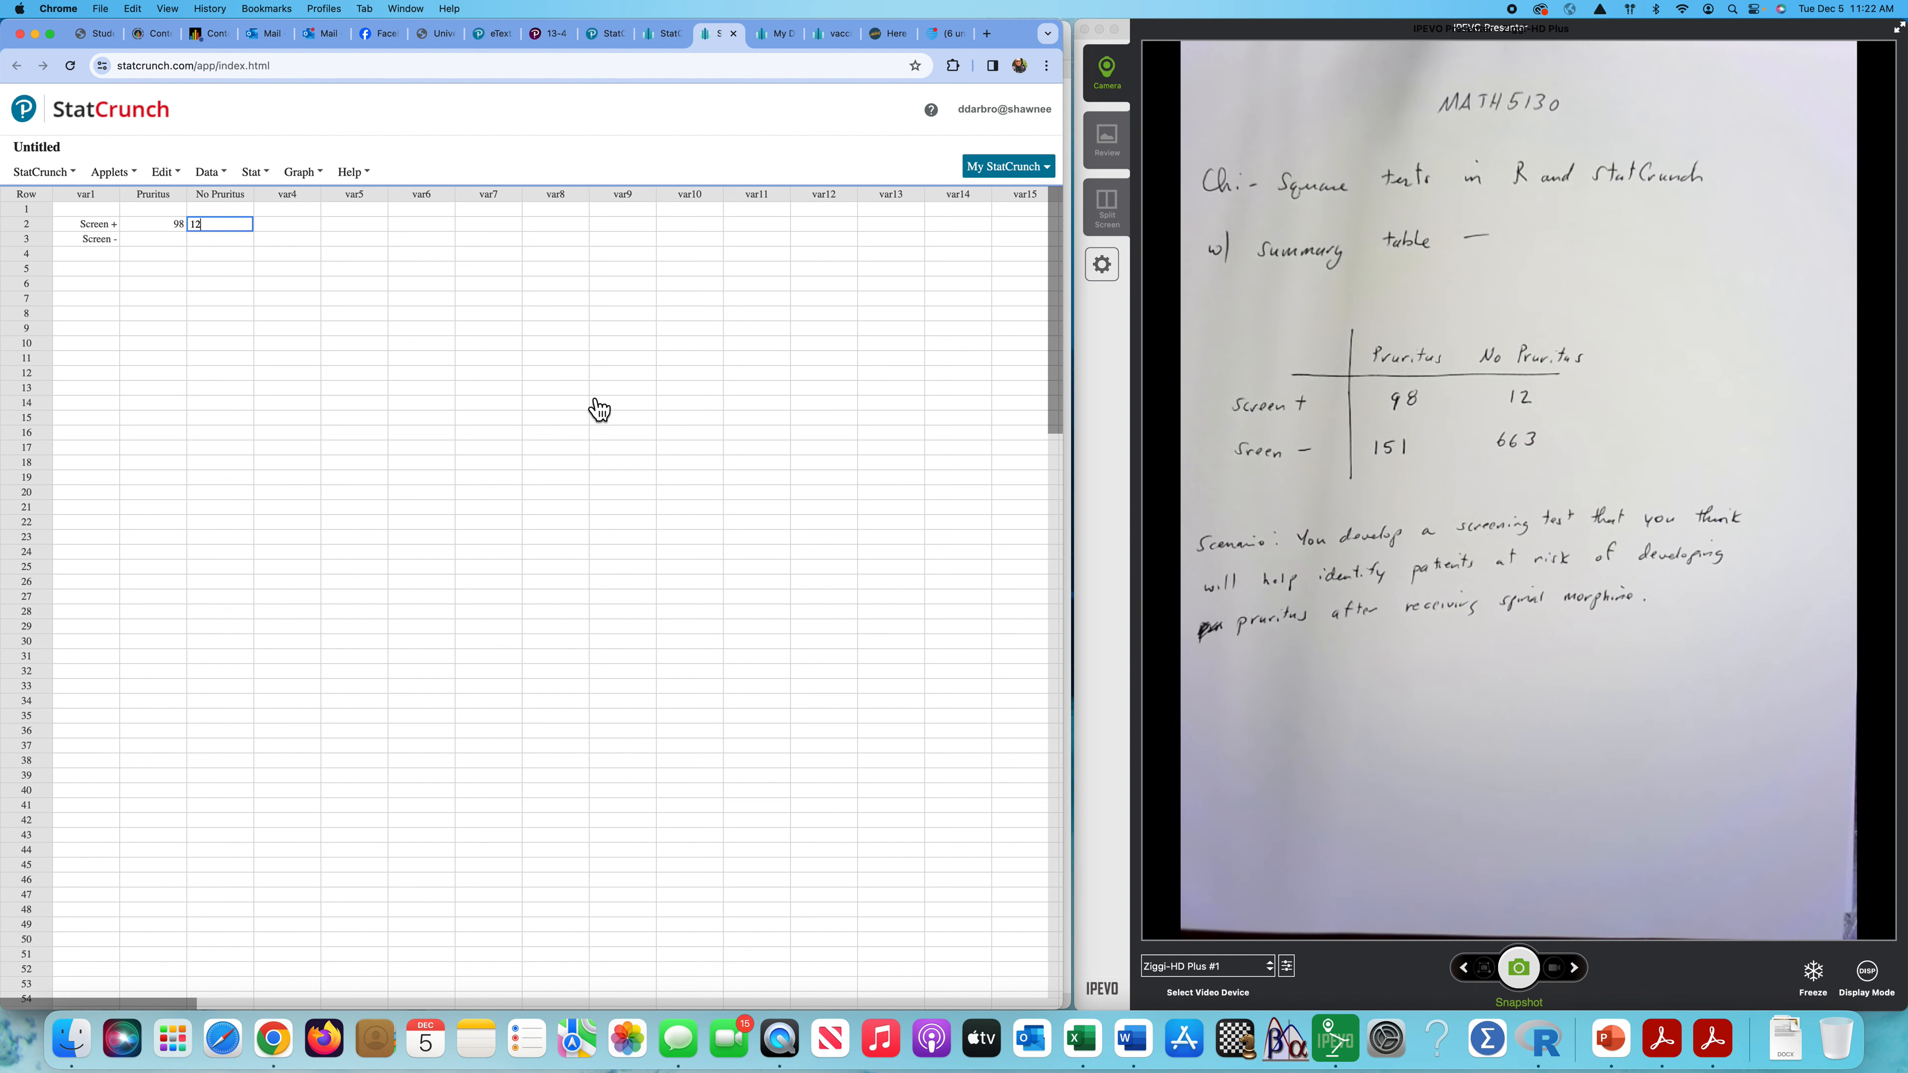
{"action": "left_click", "coordinate": [166, 241]}
{"action": "type", "text": "151"}
{"action": "left_click", "coordinate": [245, 240]}
{"action": "type", "text": "663"}
{"action": "left_click", "coordinate": [834, 463]}
Set up a contingency table from summary data using the Pruritus and No Pruritus columns, with var1 as row labels
{"action": "left_click", "coordinate": [254, 172]}
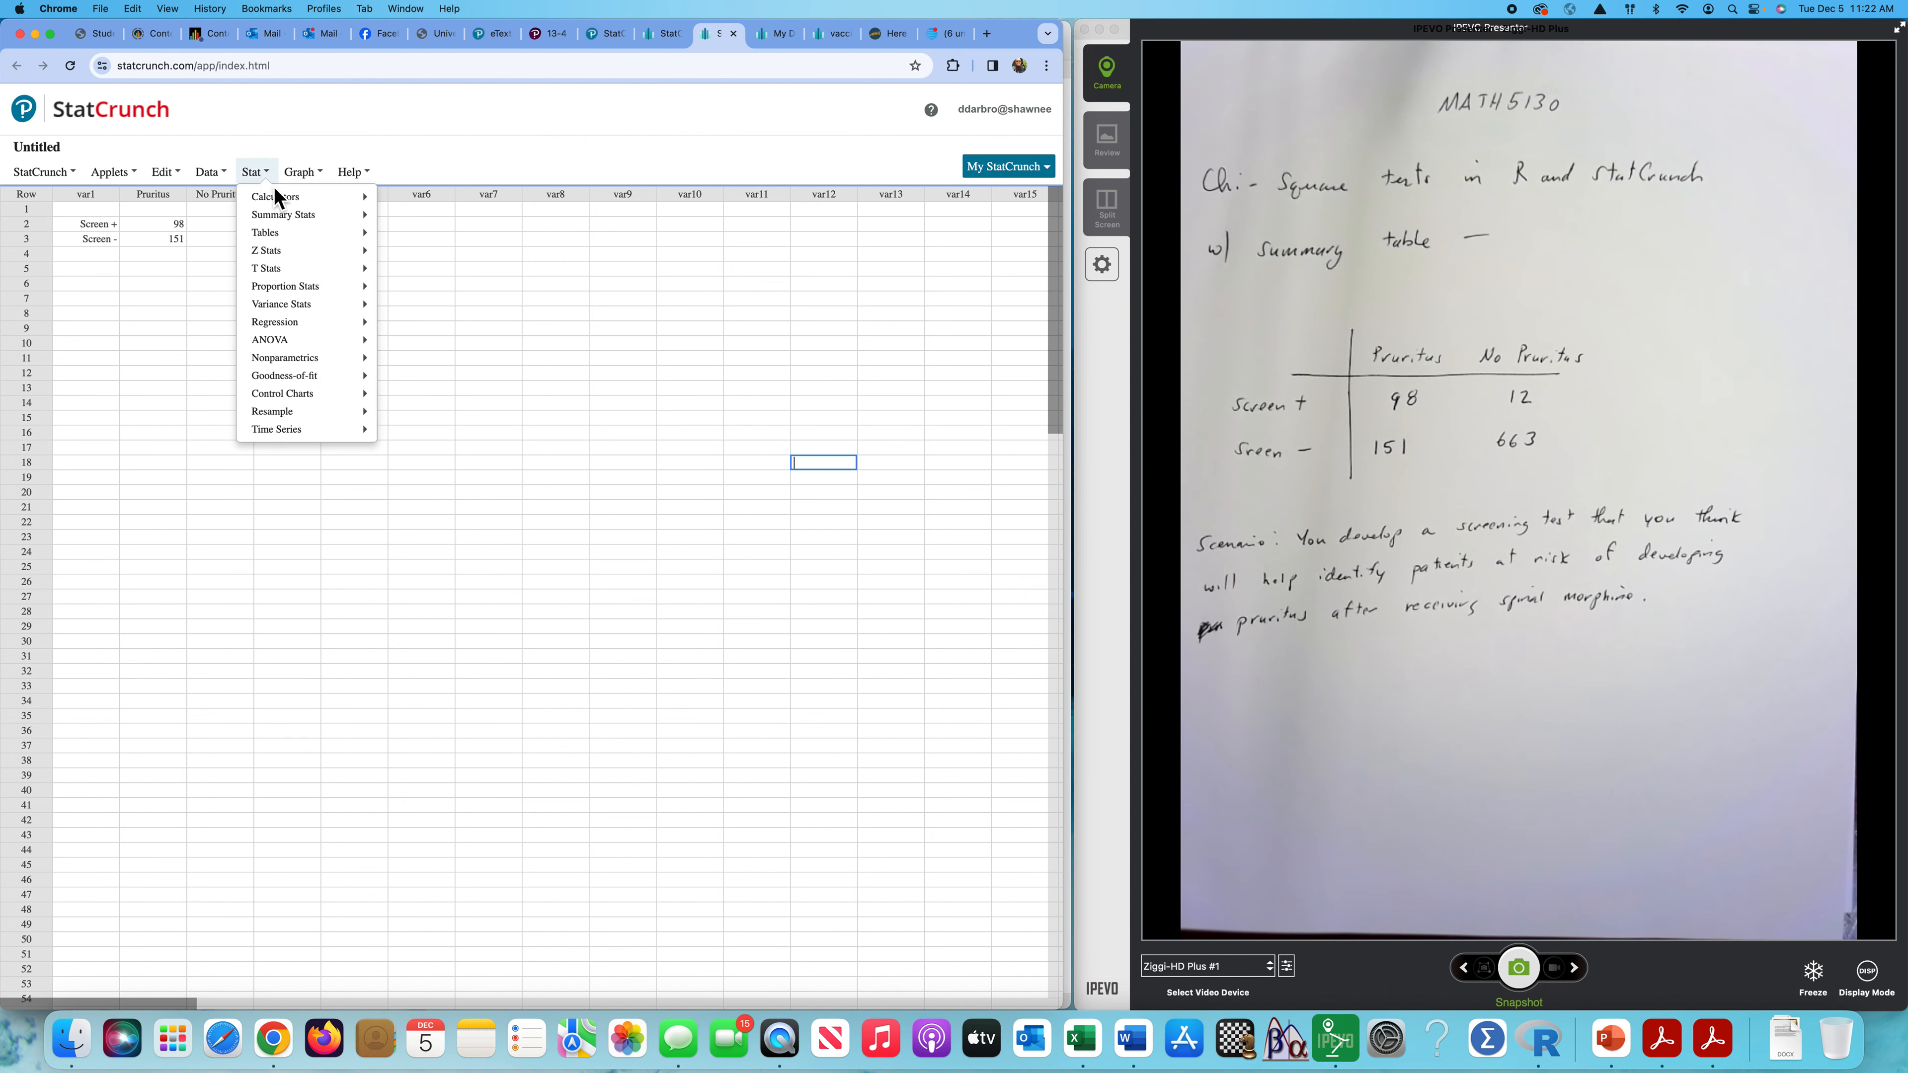
{"action": "mouse_move", "coordinate": [301, 239]}
{"action": "mouse_move", "coordinate": [449, 267]}
{"action": "left_click", "coordinate": [565, 277]}
{"action": "left_click", "coordinate": [376, 275]}
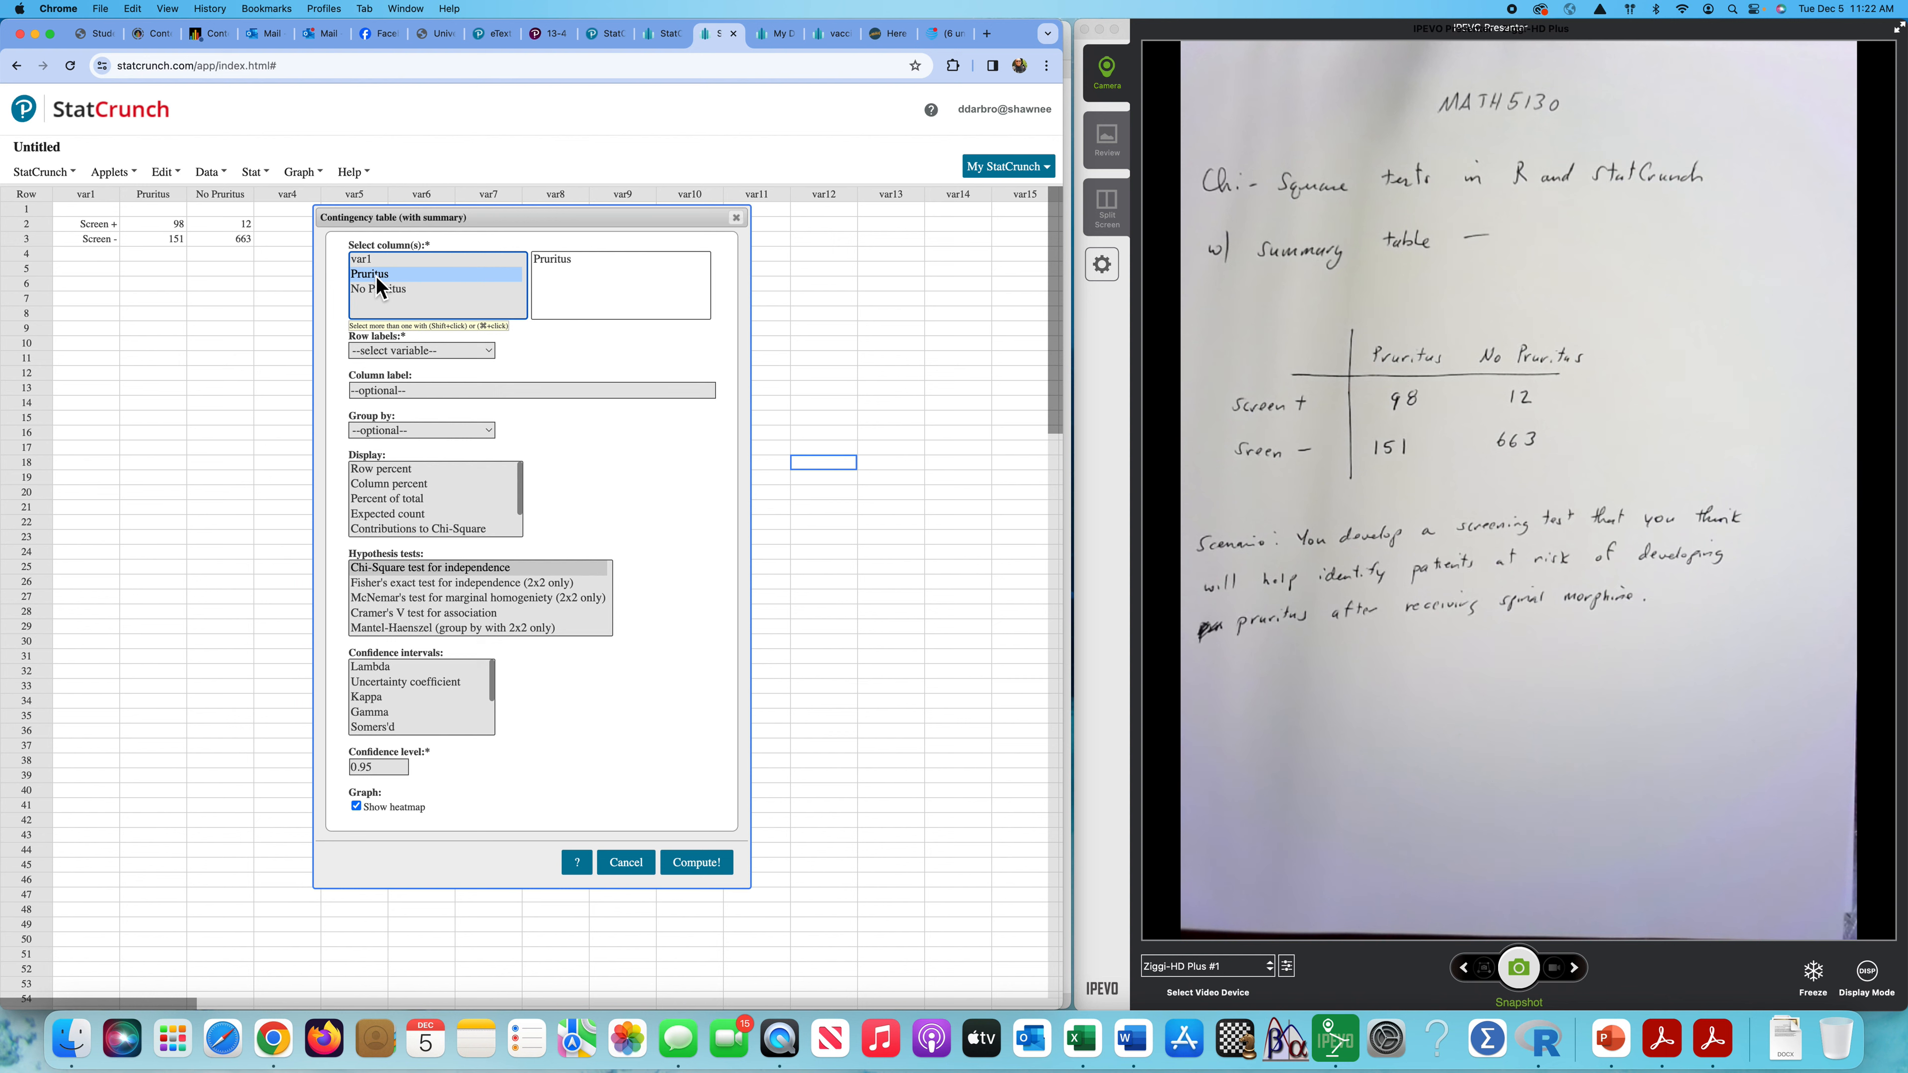
{"action": "left_click", "coordinate": [389, 291], "text": "shift"}
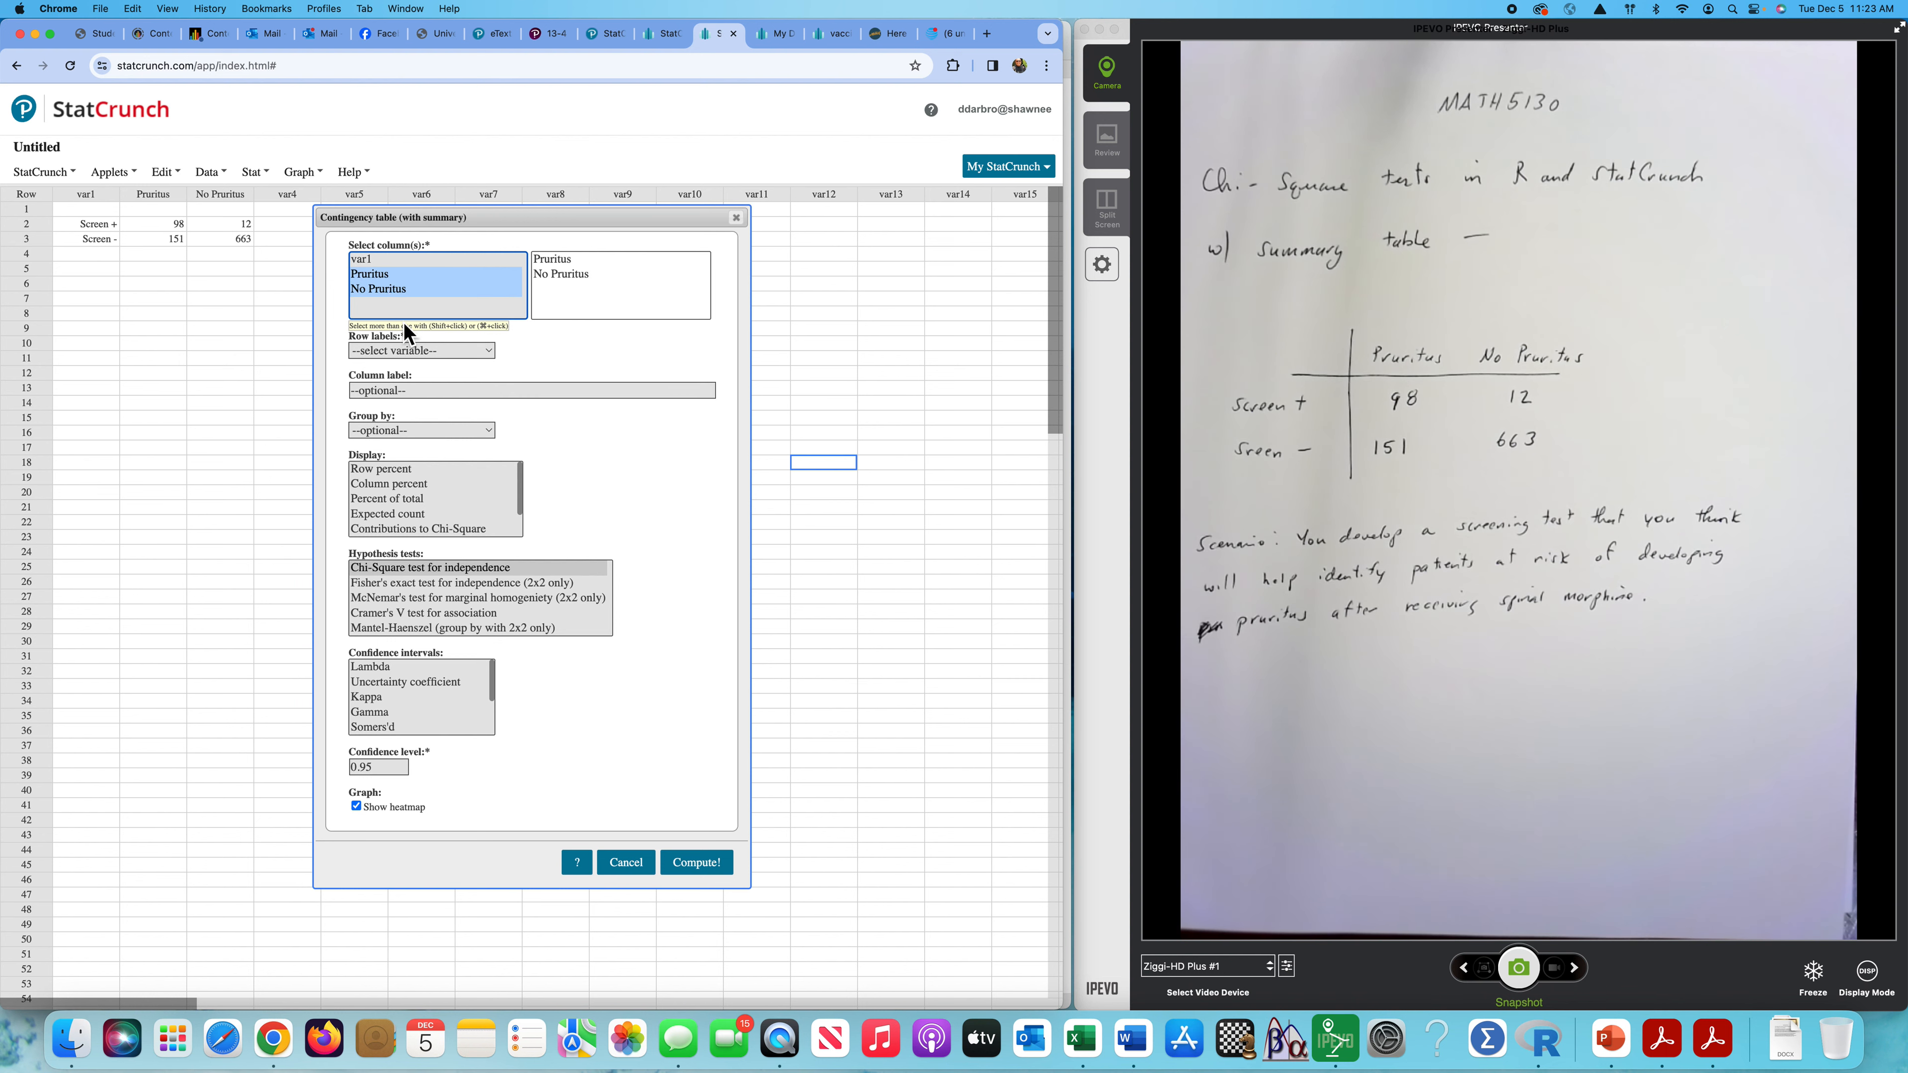
{"action": "left_click", "coordinate": [423, 351]}
{"action": "left_click", "coordinate": [405, 366]}
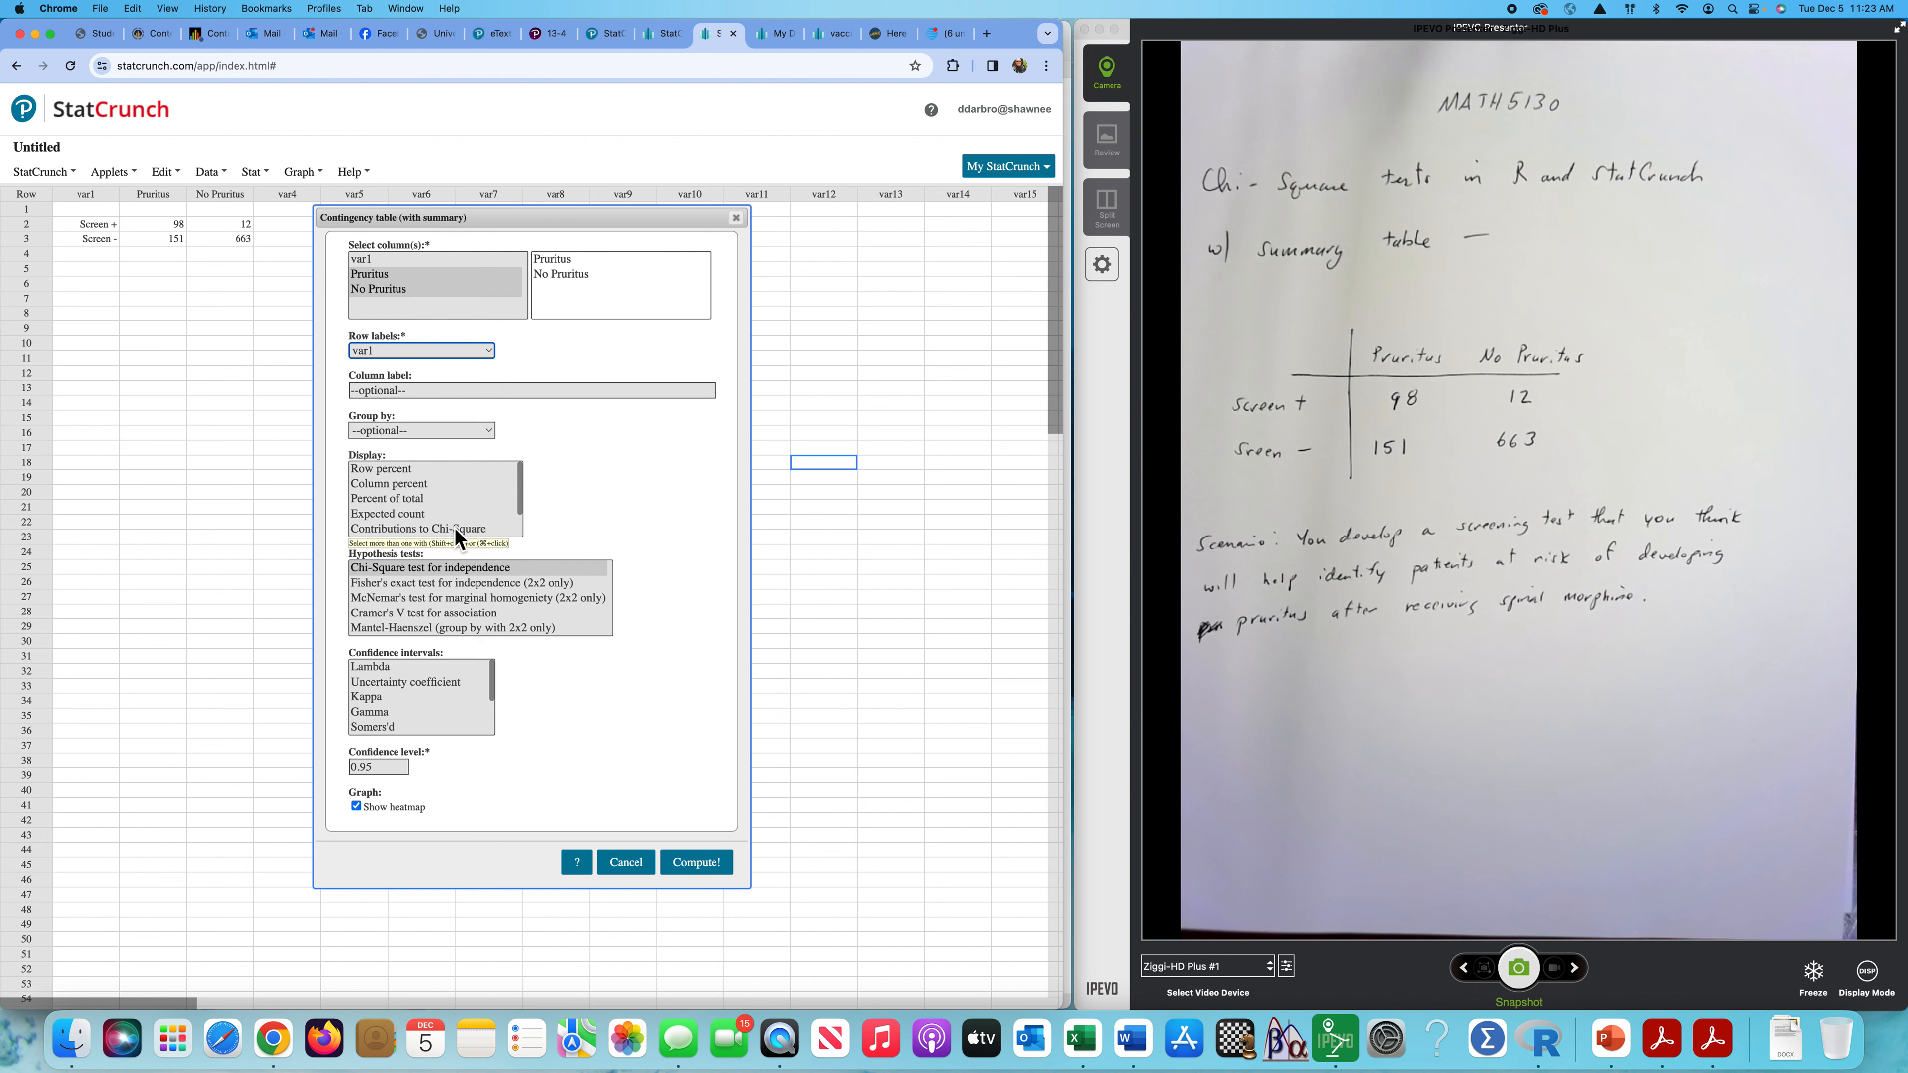
Compute the table with expected counts, chi-square contributions, and both the Chi-Square and Fisher's exact tests for independence
{"action": "left_click", "coordinate": [390, 514]}
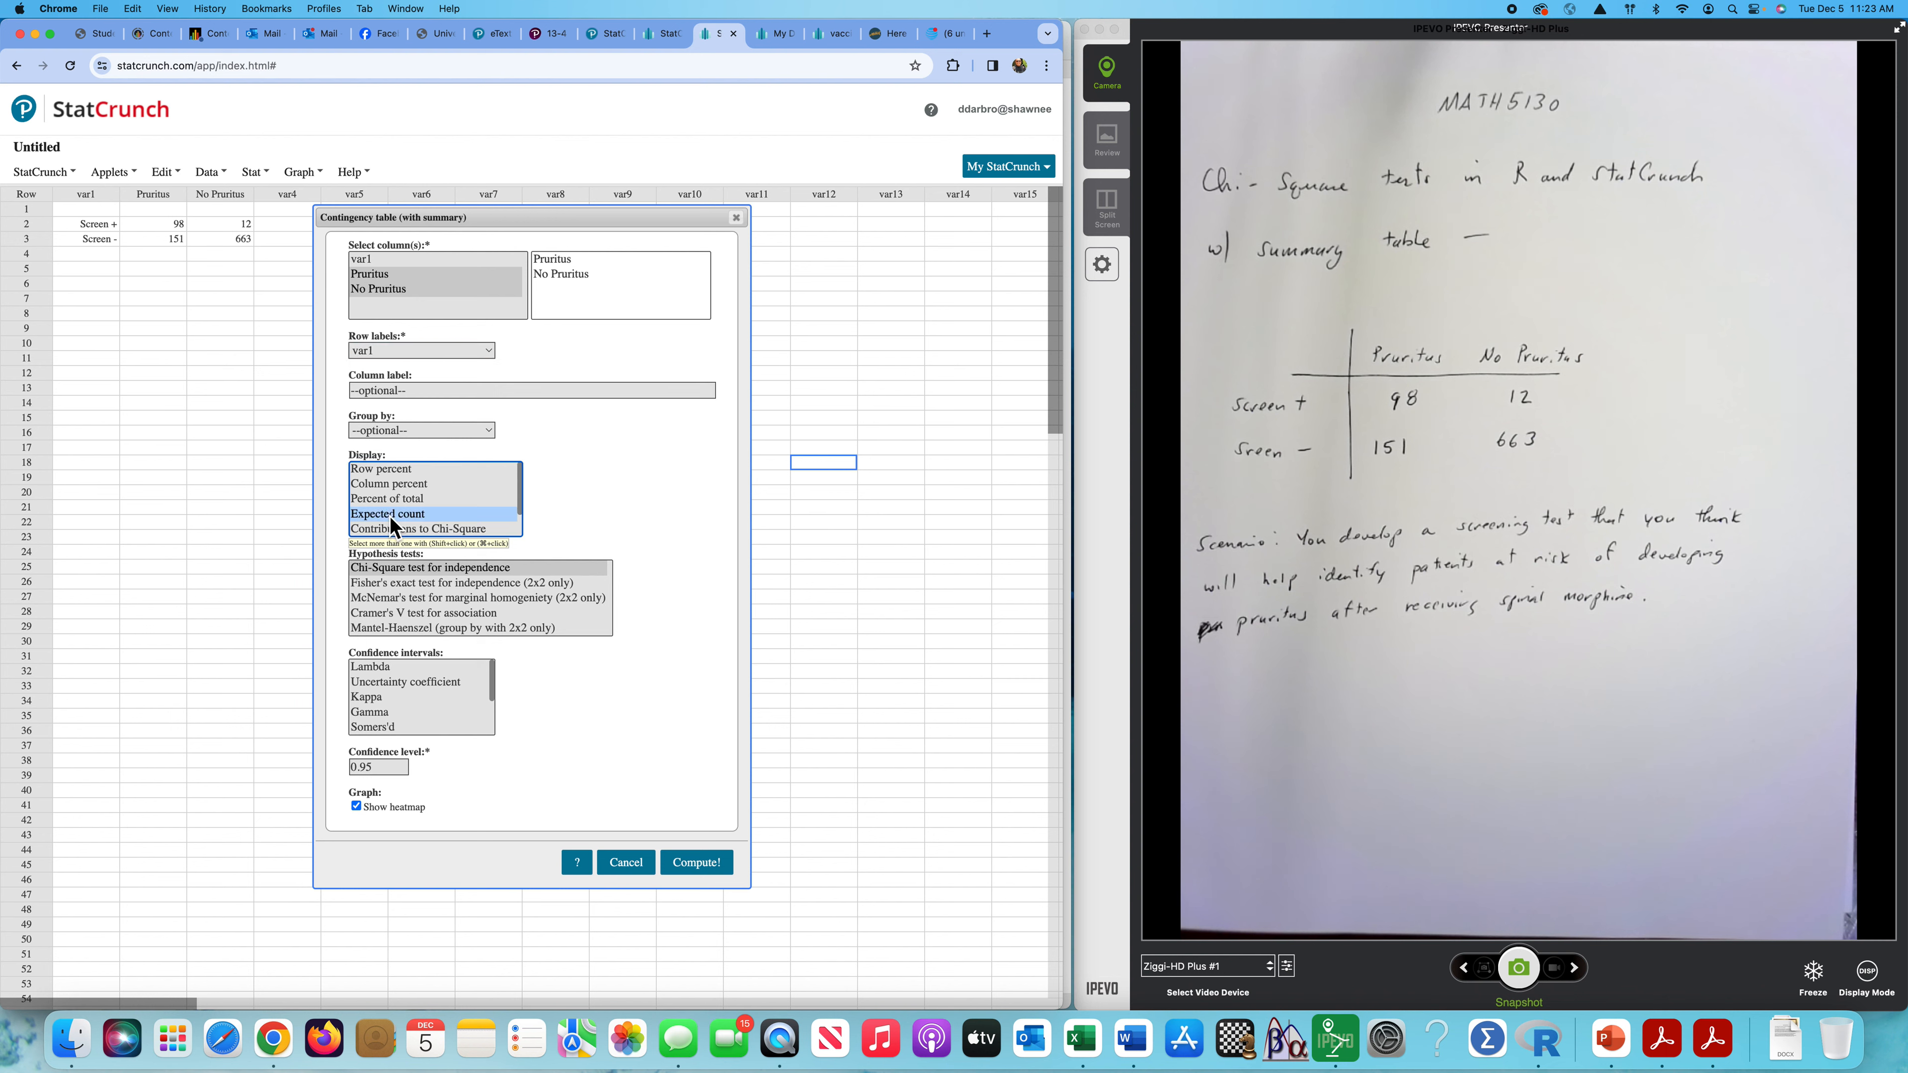
{"action": "left_click", "coordinate": [426, 567]}
{"action": "left_click", "coordinate": [432, 584], "text": "shift"}
{"action": "left_click", "coordinate": [697, 862]}
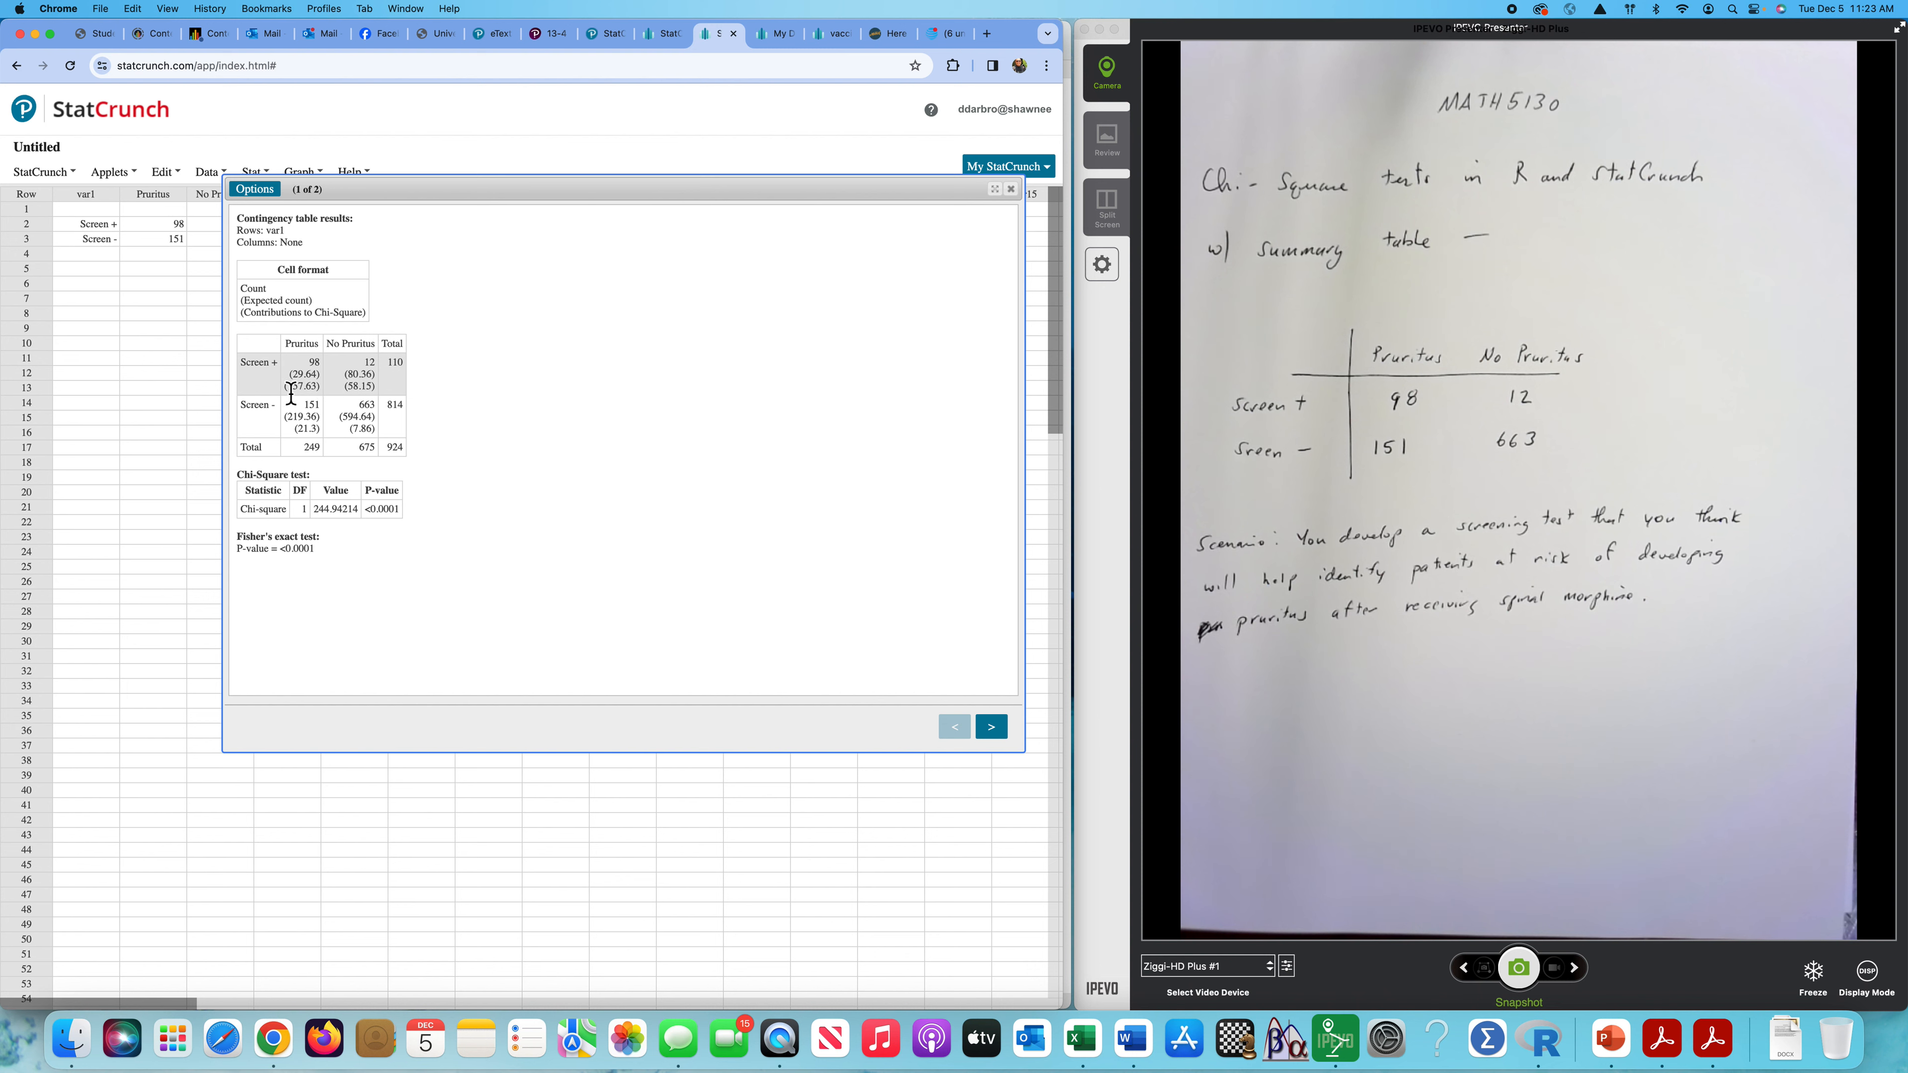
Examine the chi-square contributions of the Screen + cells in the contingency table results
{"action": "left_click_drag", "start_coordinate": [291, 392], "coordinate": [318, 392]}
{"action": "left_click", "coordinate": [947, 436]}
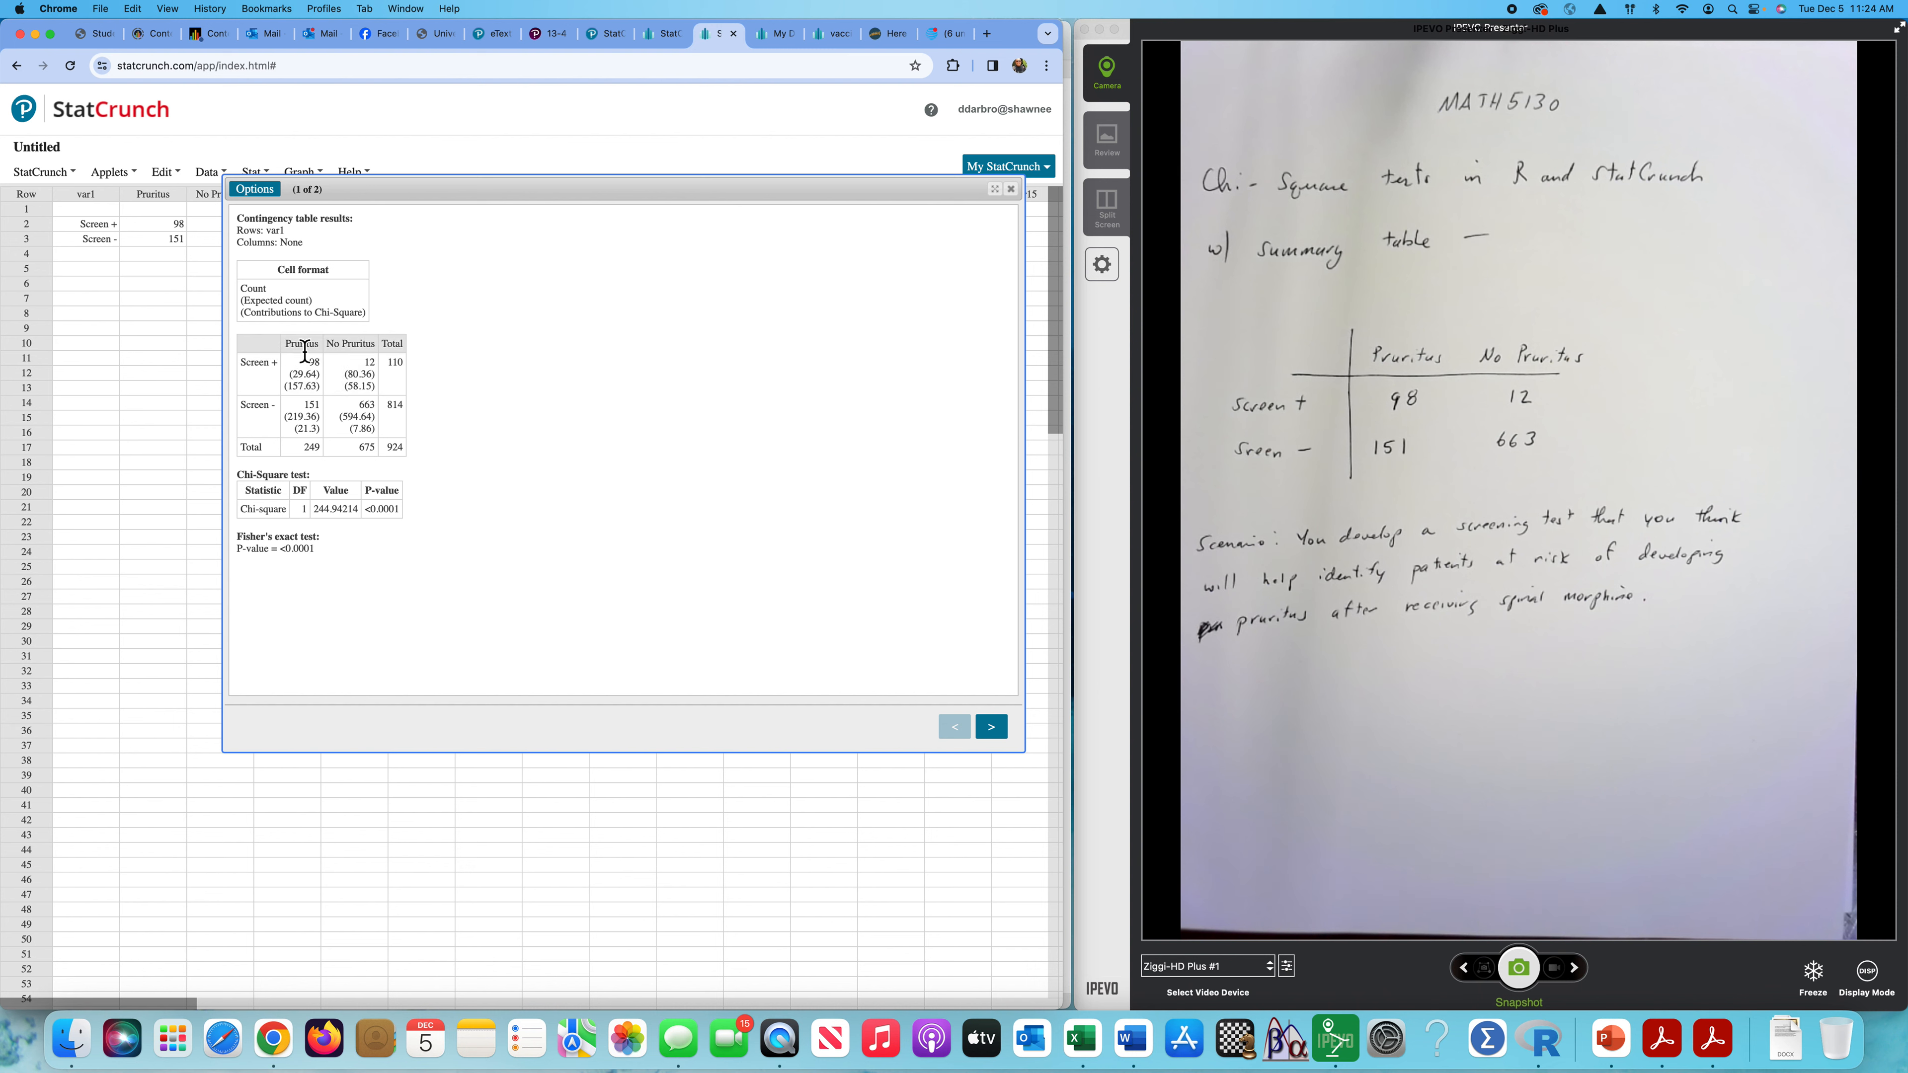
{"action": "double_click", "coordinate": [364, 388]}
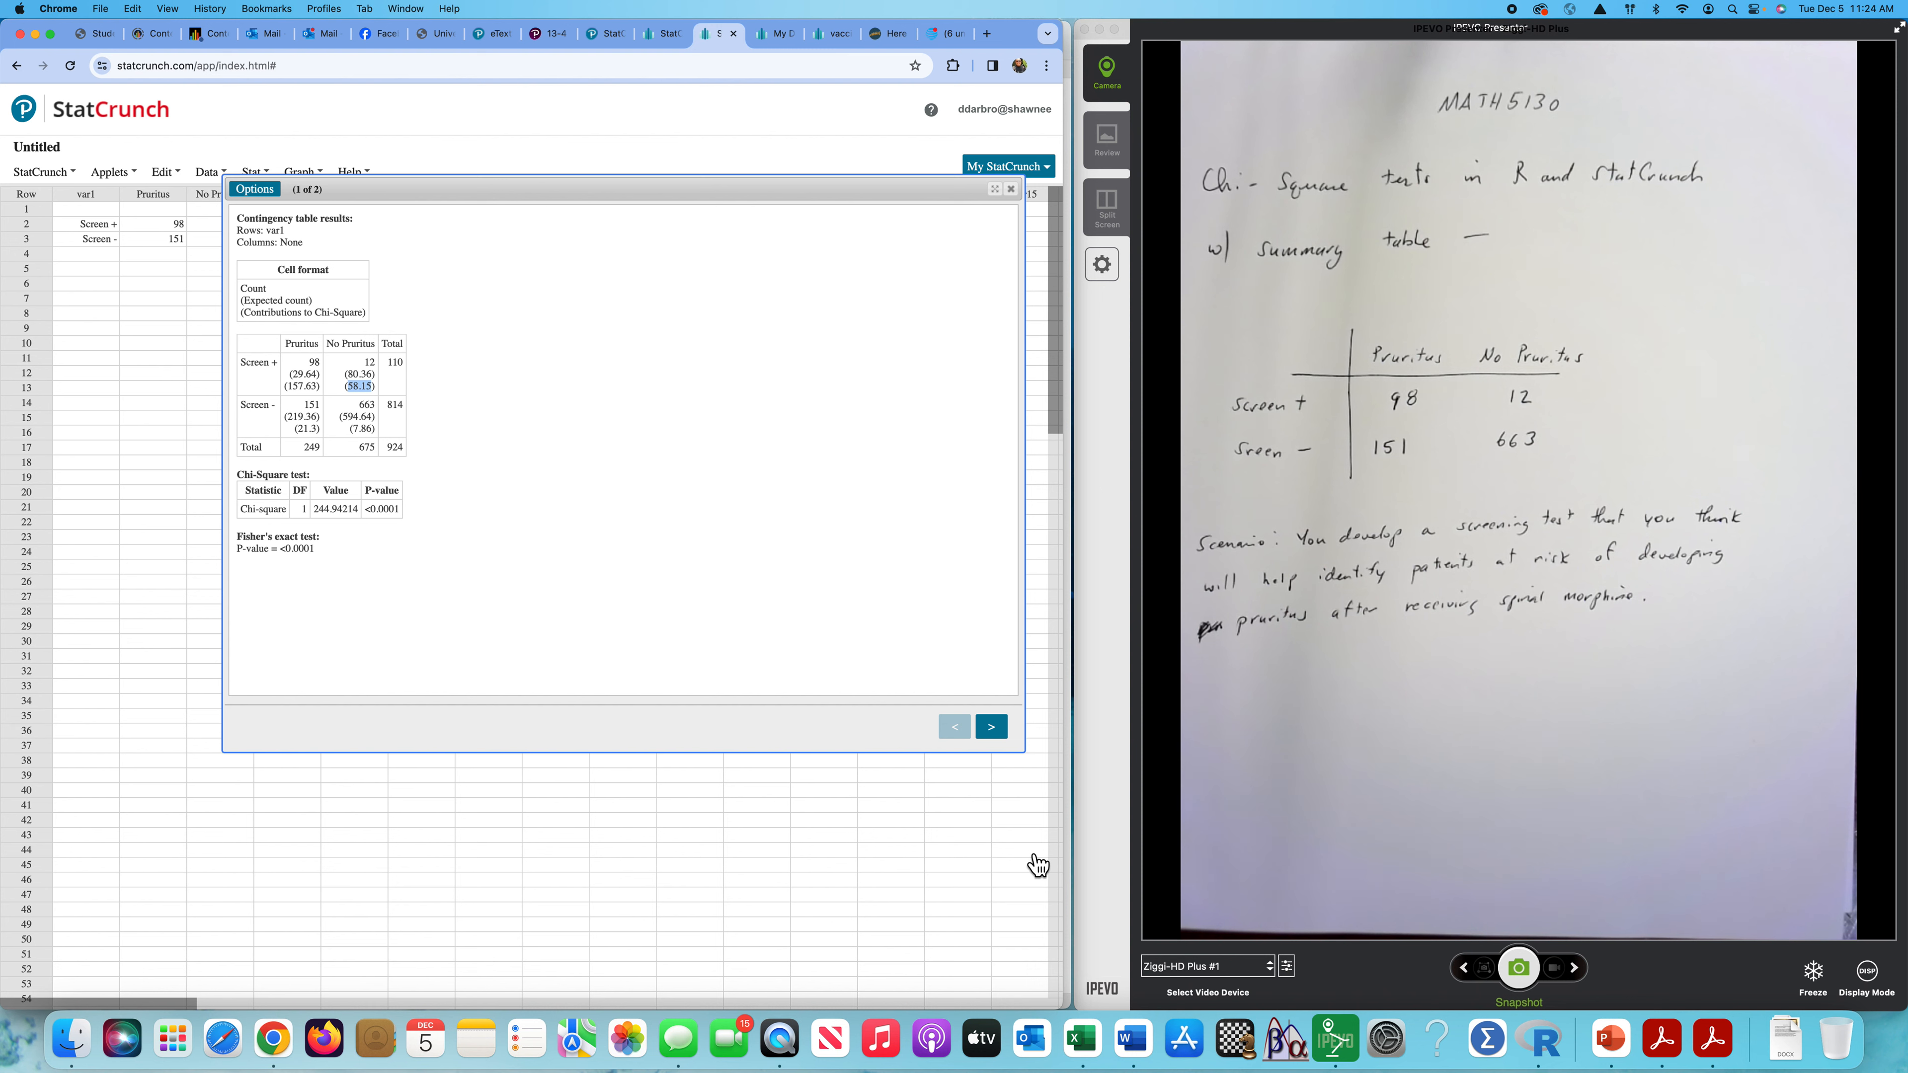
Switch to R and store the counts 98, 12, 151 and 663 as a vector named X
{"action": "left_click", "coordinate": [1546, 1041]}
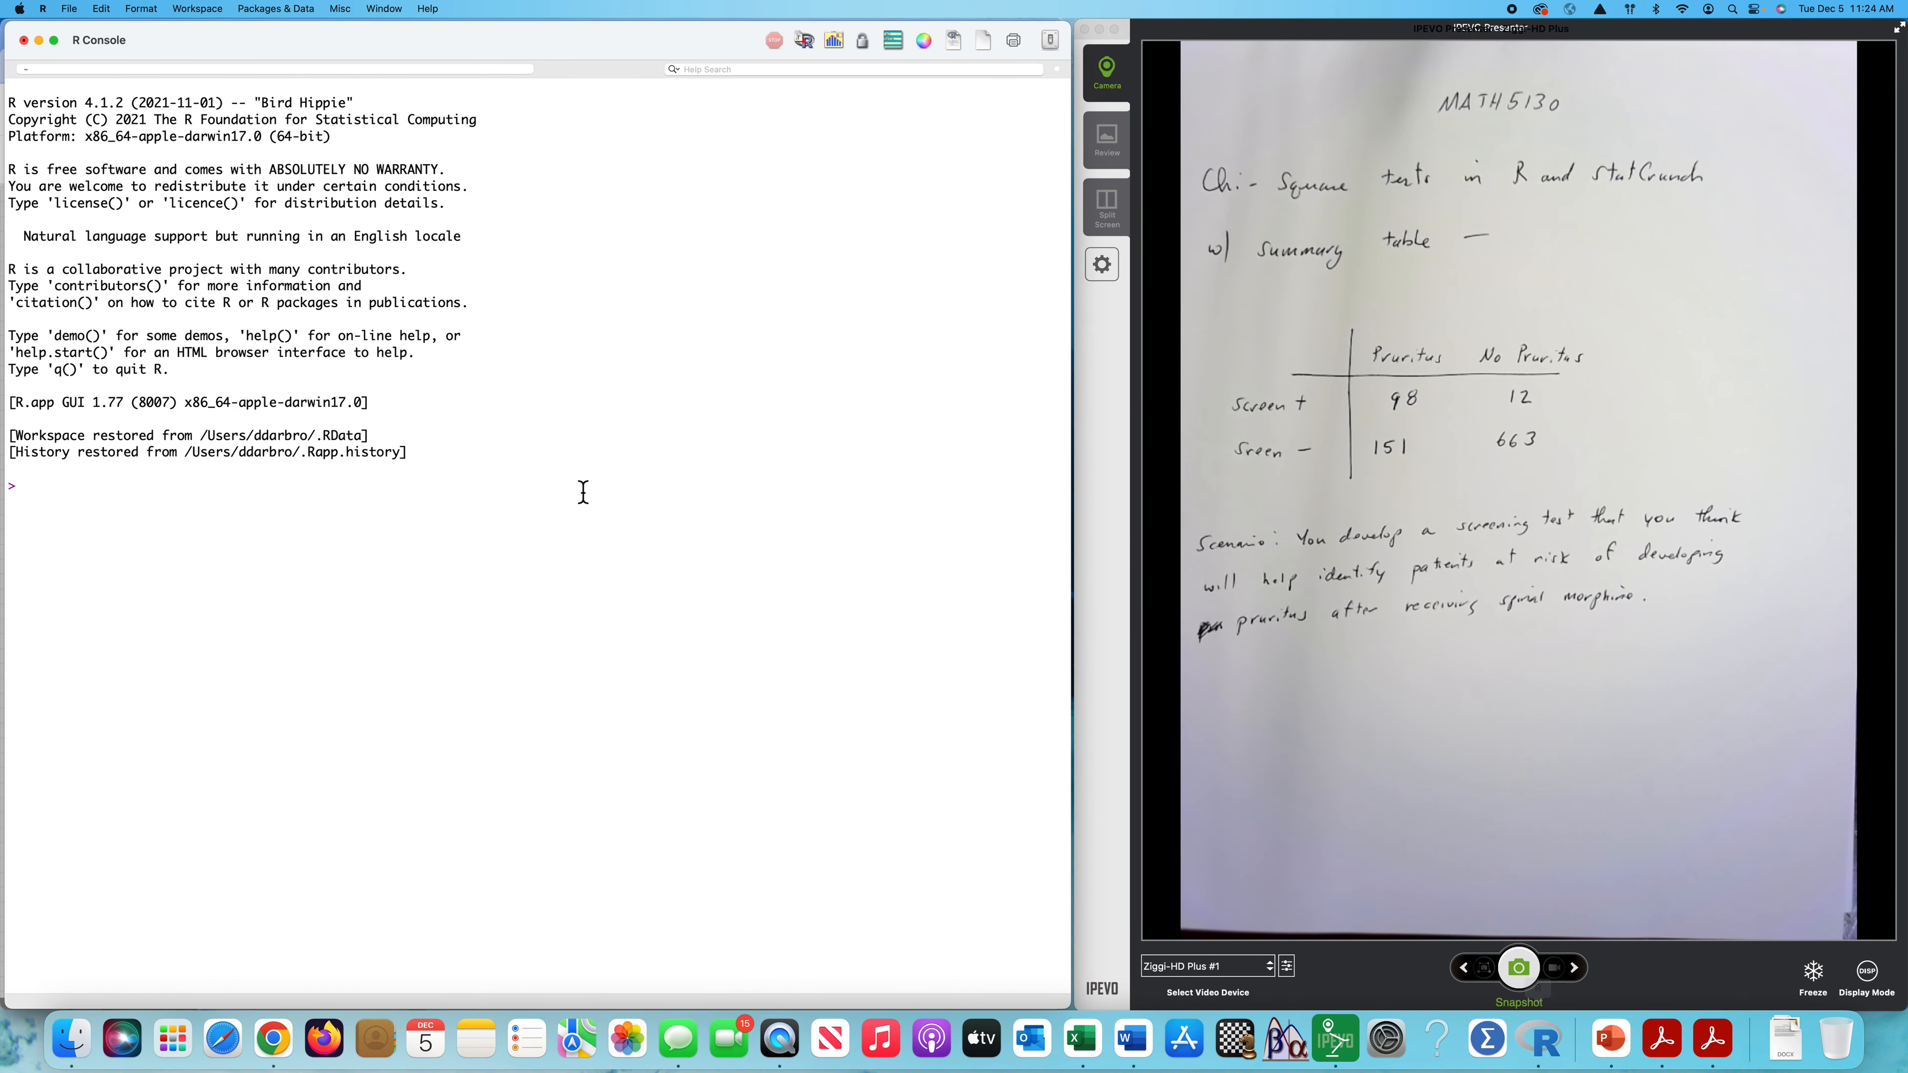
{"action": "type", "text": "X"}
{"action": "type", "text": "<- c(98,"}
{"action": "type", "text": "12, 1"}
{"action": "type", "text": "51"}
{"action": "type", "text": ", "}
{"action": "type", "text": "663"}
Try to create table from X with matrix(X, byrow = T, nrows=2, ncols = 2)
{"action": "type", "text": "table"}
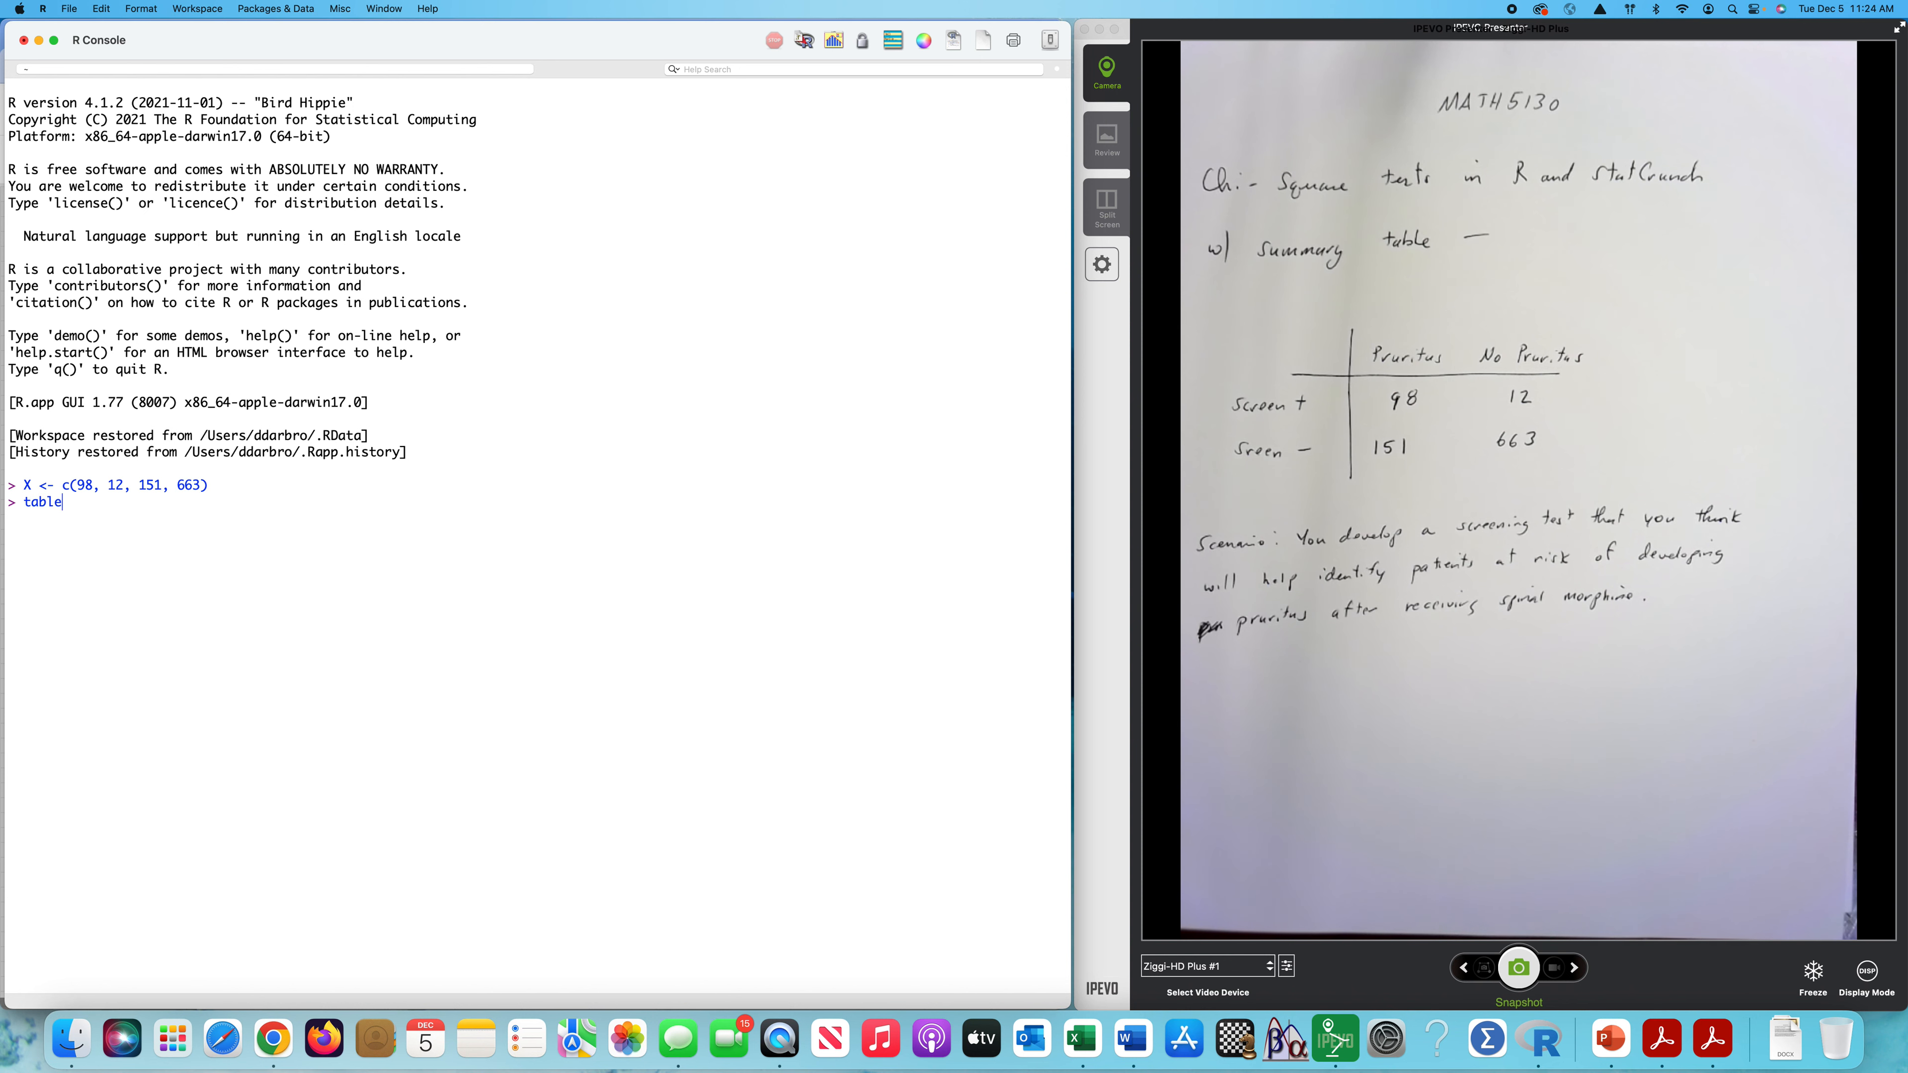
{"action": "type", "text": " <- matrix("}
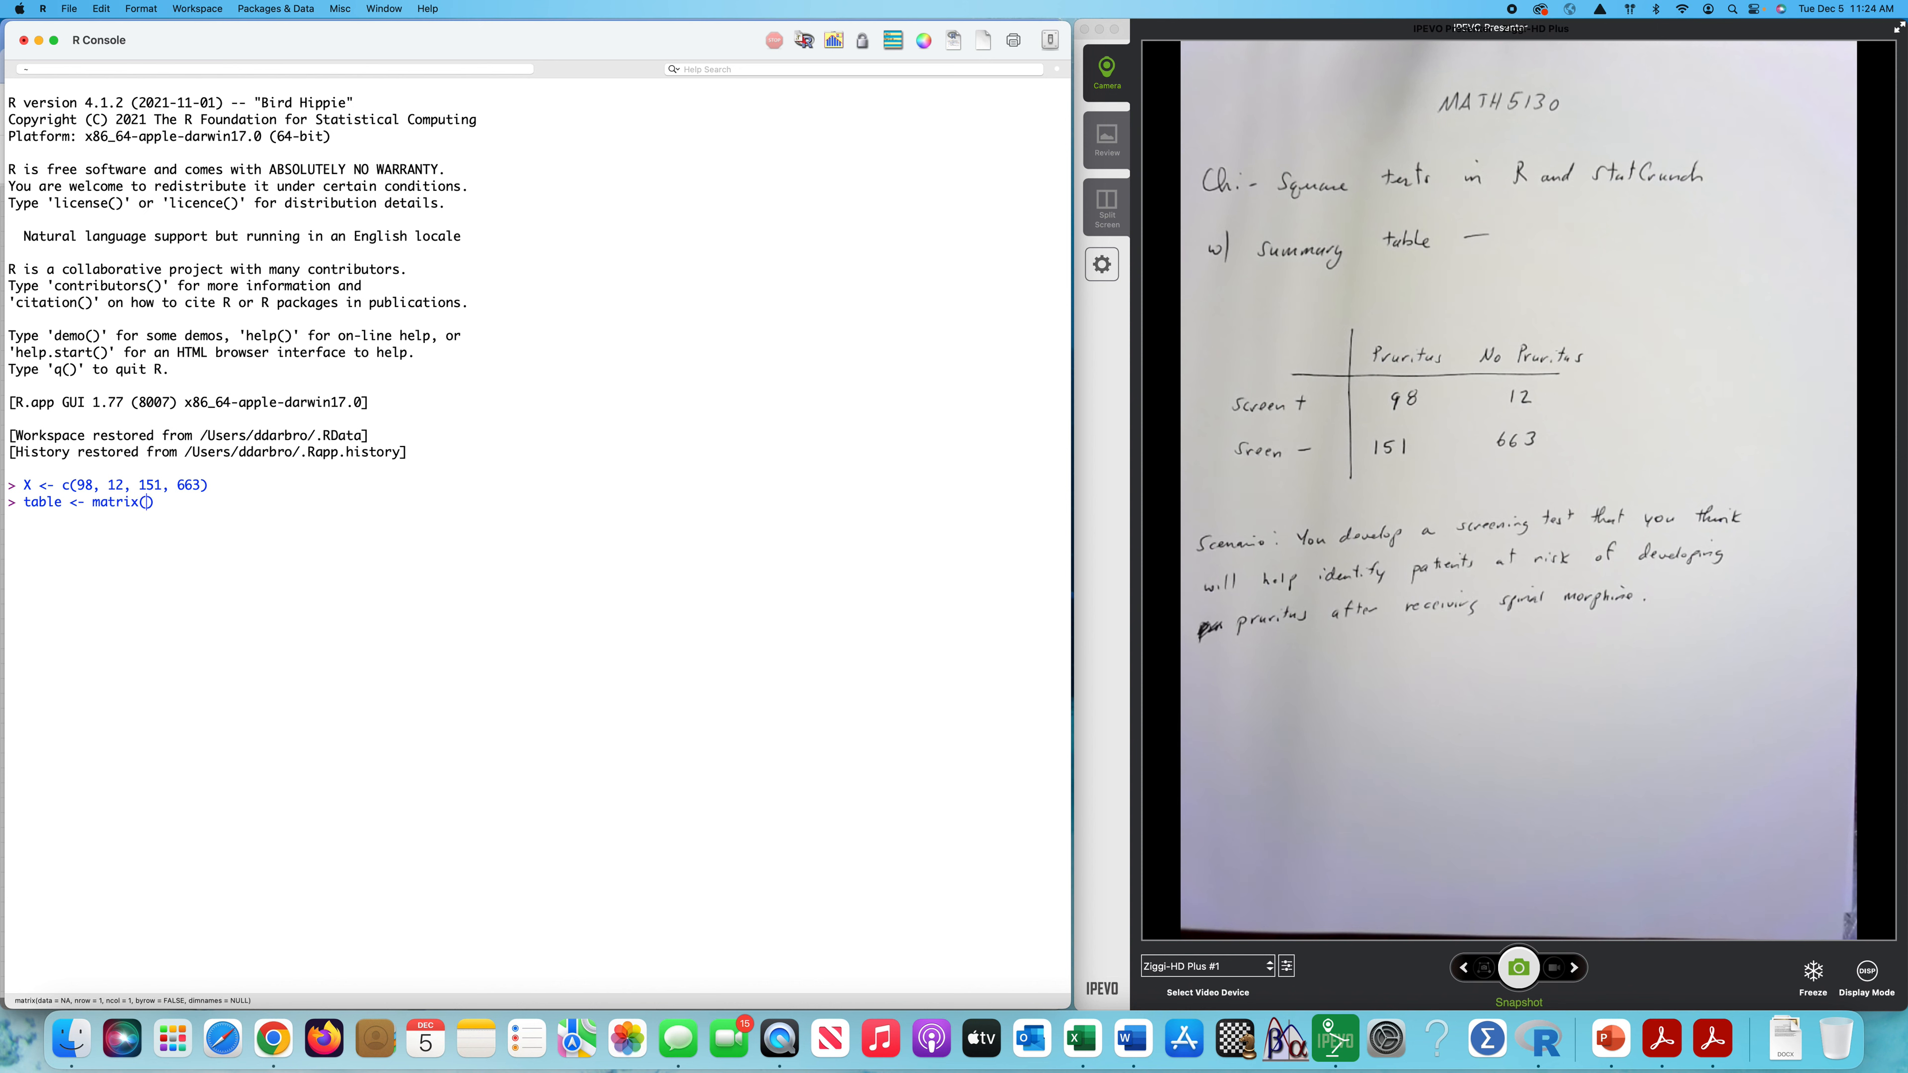
{"action": "type", "text": "X, byrow = T, nrows=2, ncols = 2"}
{"action": "key", "text": "Return"}
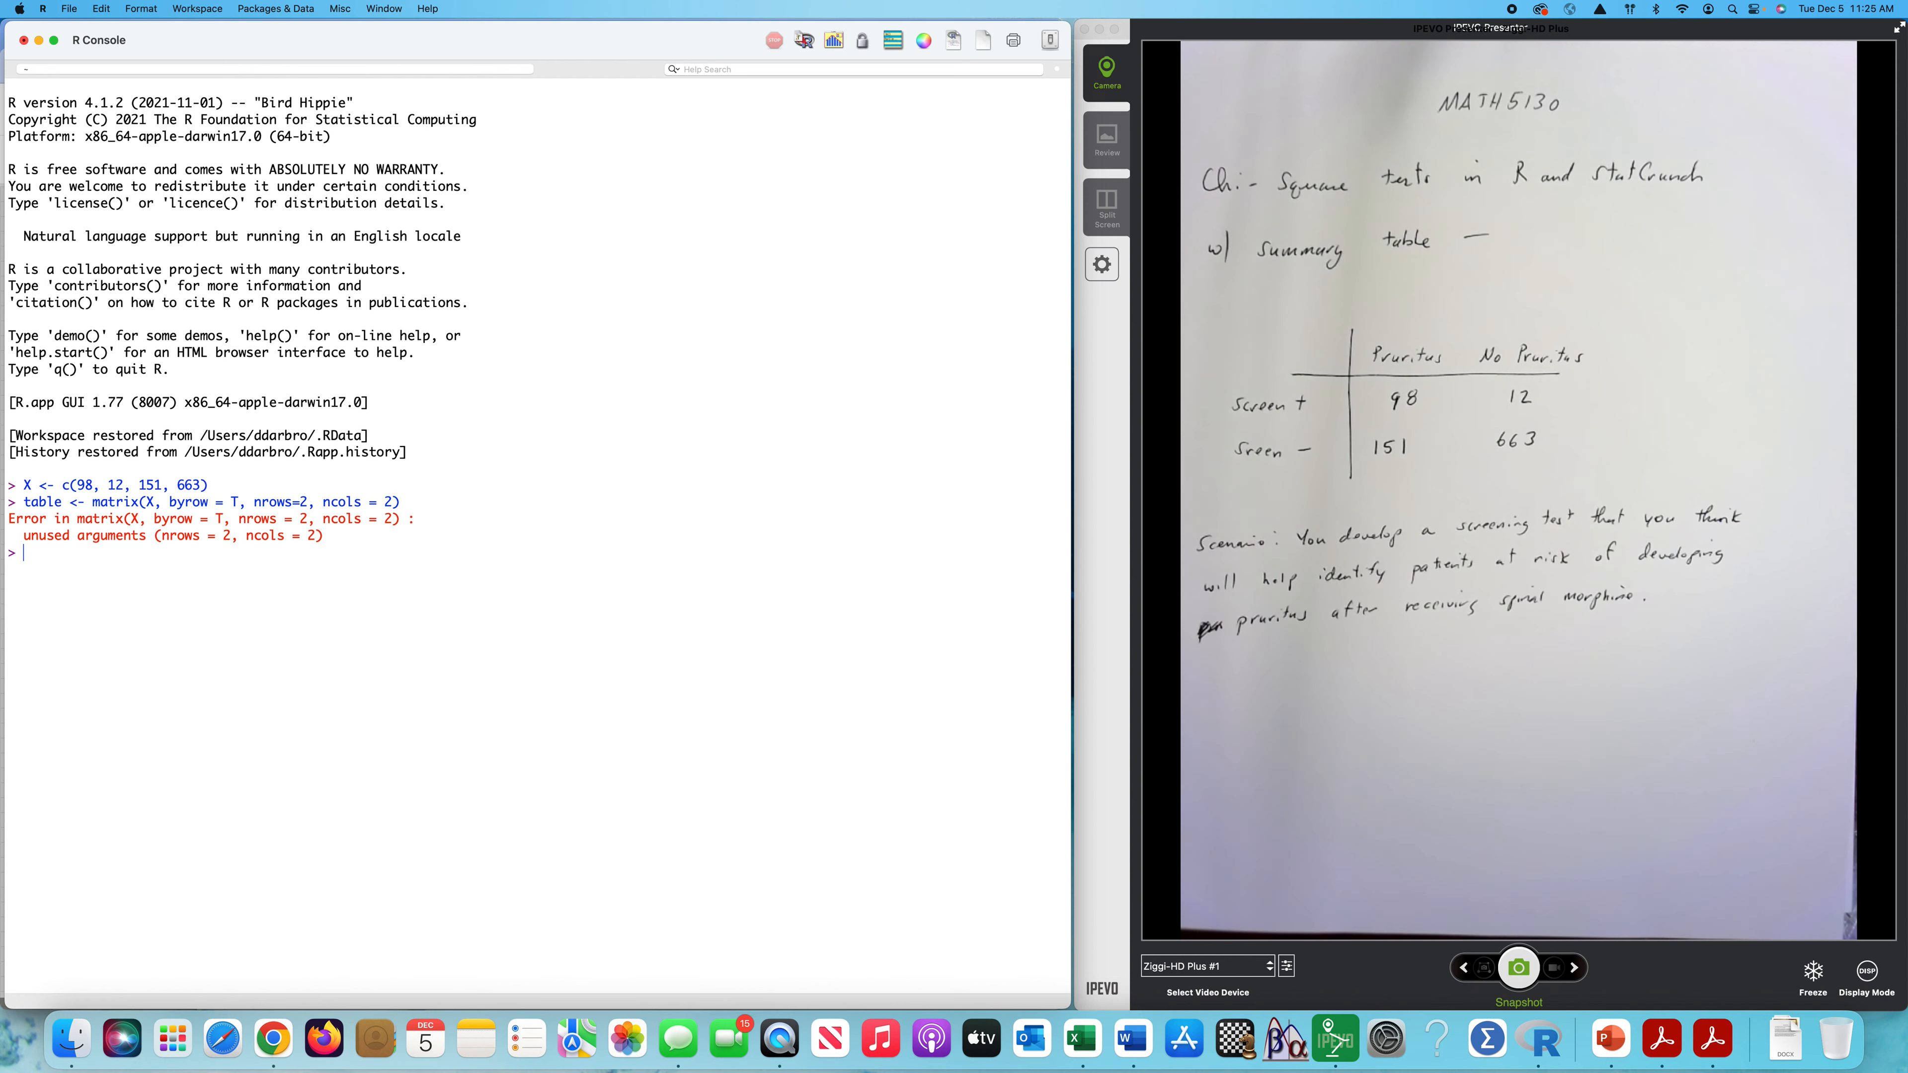
Correct the matrix command's arguments to nrow=2 and ncol = 2 and rerun it to define table
{"action": "key", "text": "Up"}
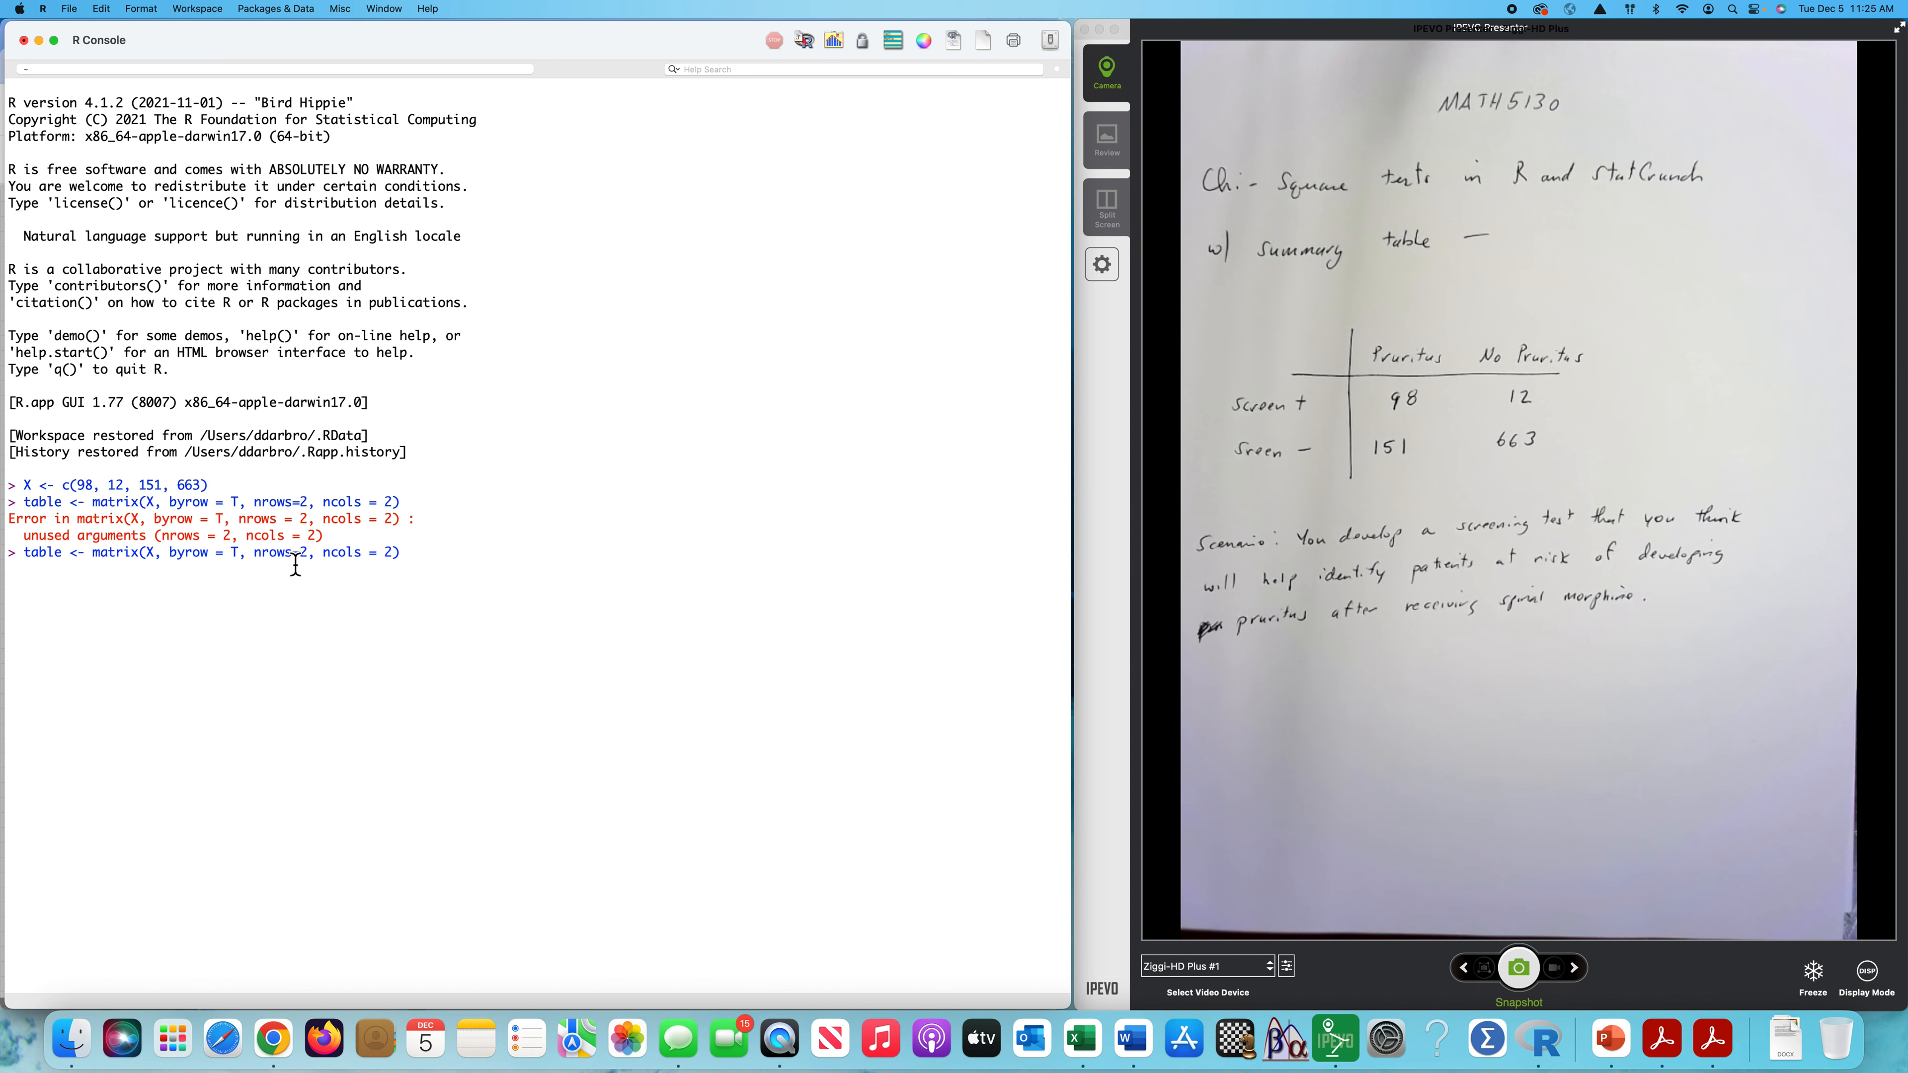
{"action": "left_click", "coordinate": [291, 554]}
{"action": "key", "text": "BackSpace"}
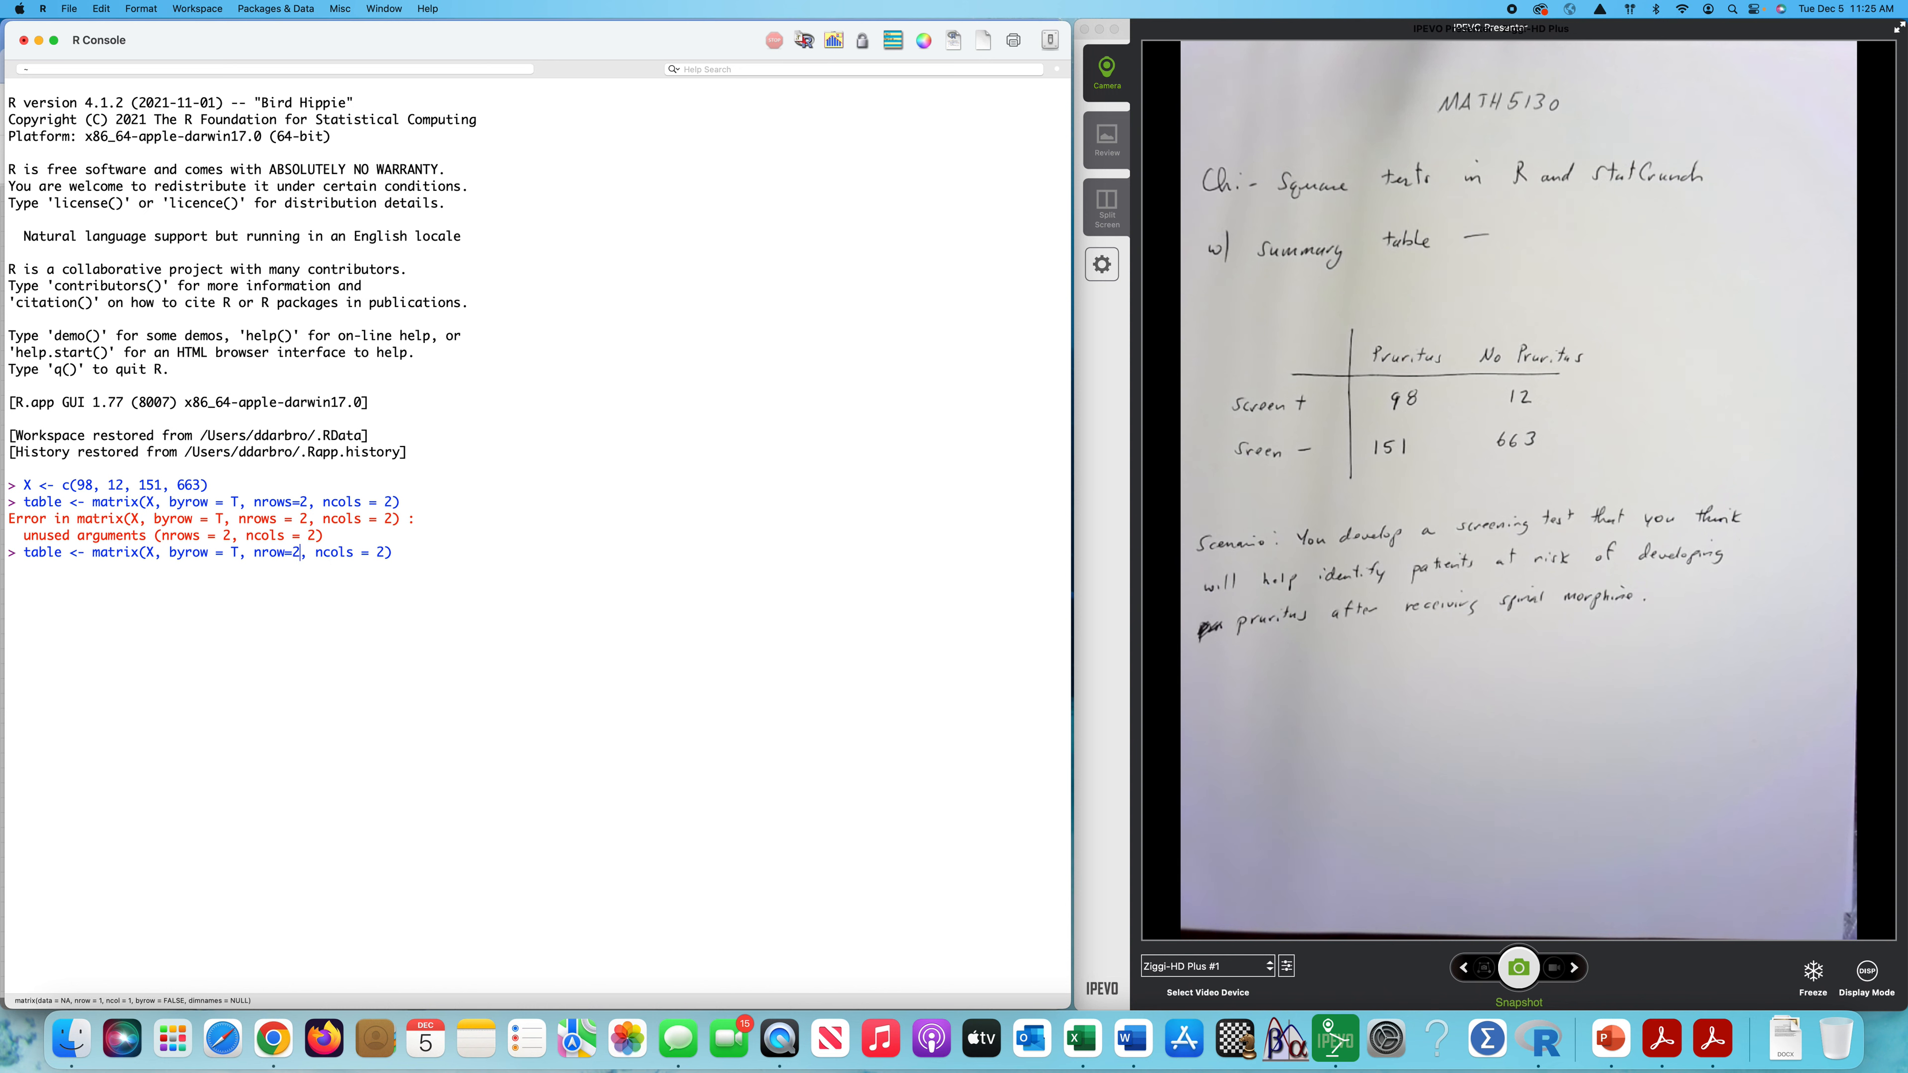
{"action": "key", "text": "BackSpace"}
{"action": "key", "text": "Return"}
Run the chi-square test on the matrix with chisq.test(table)
{"action": "type", "text": "chsq.test(table)"}
{"action": "key", "text": "Return"}
{"action": "type", "text": "chisq"}
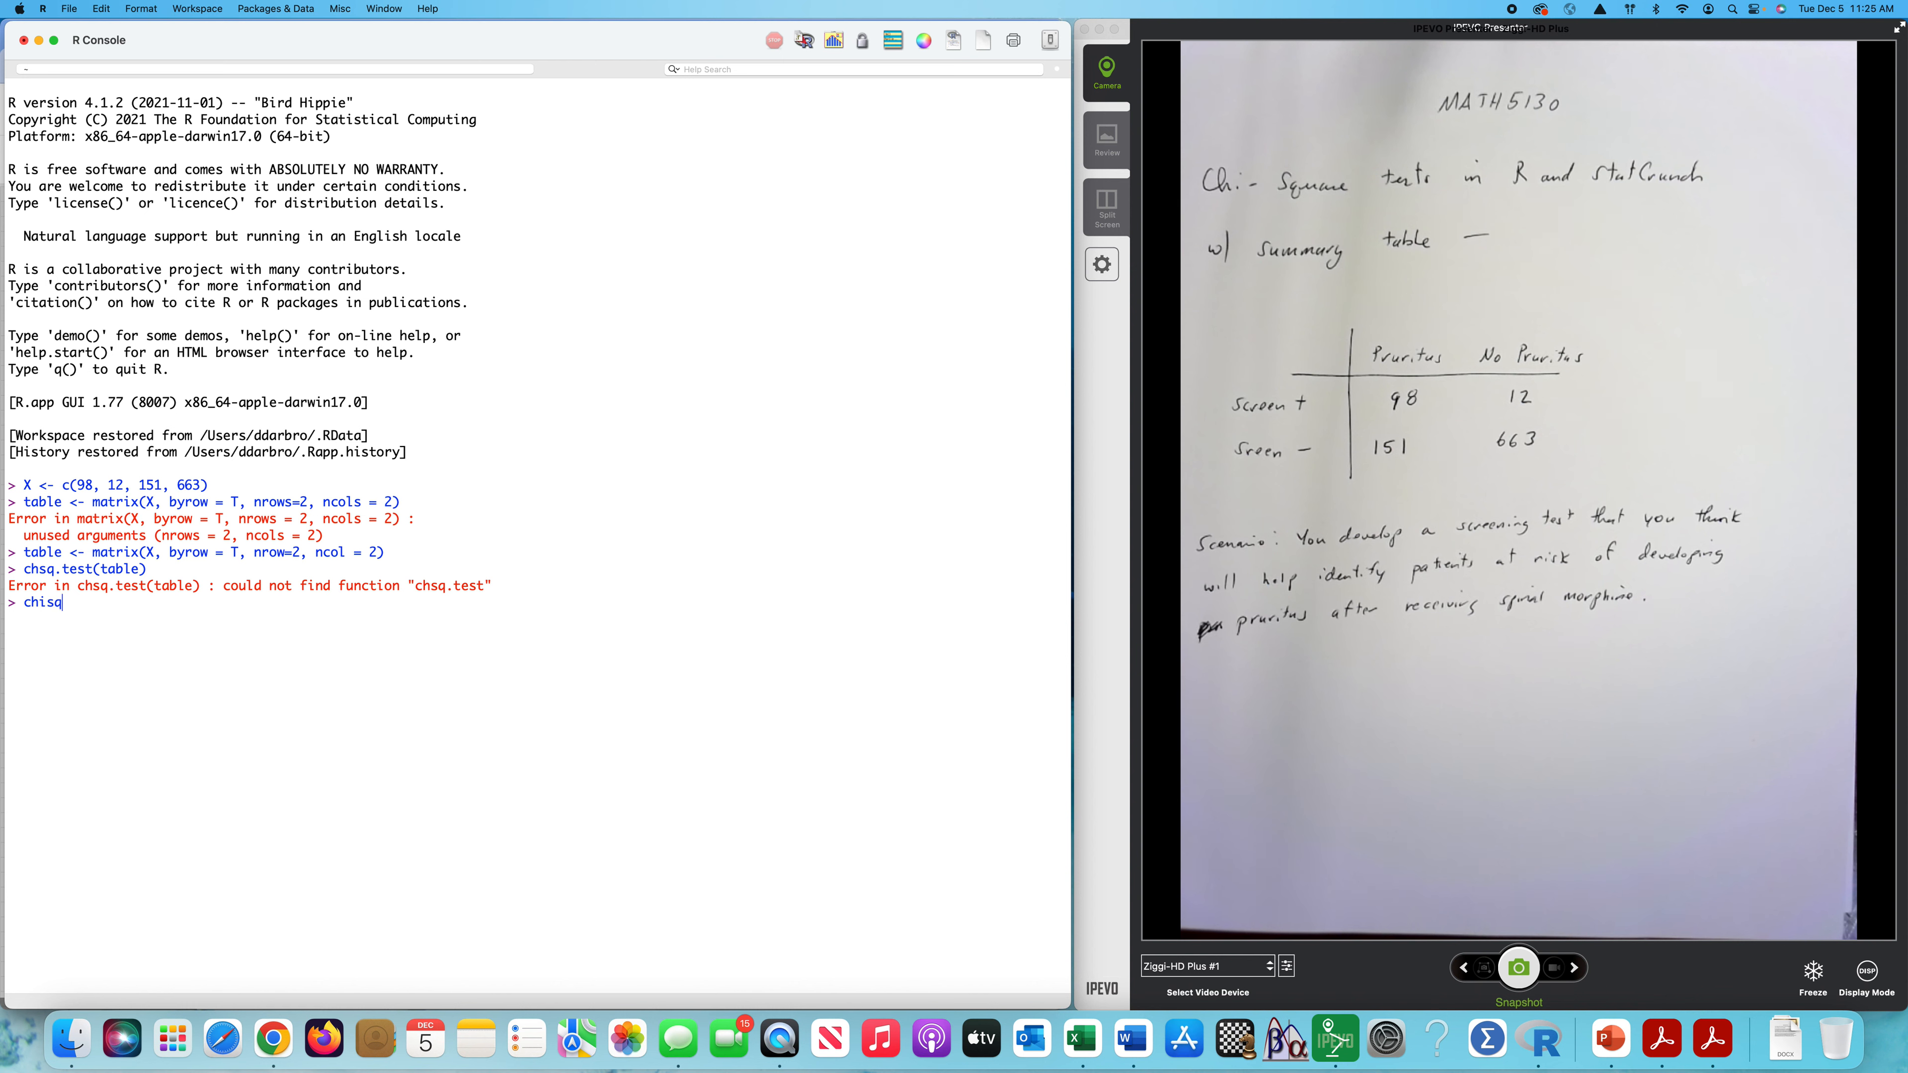
{"action": "type", "text": ".test(table"}
{"action": "key", "text": "Return"}
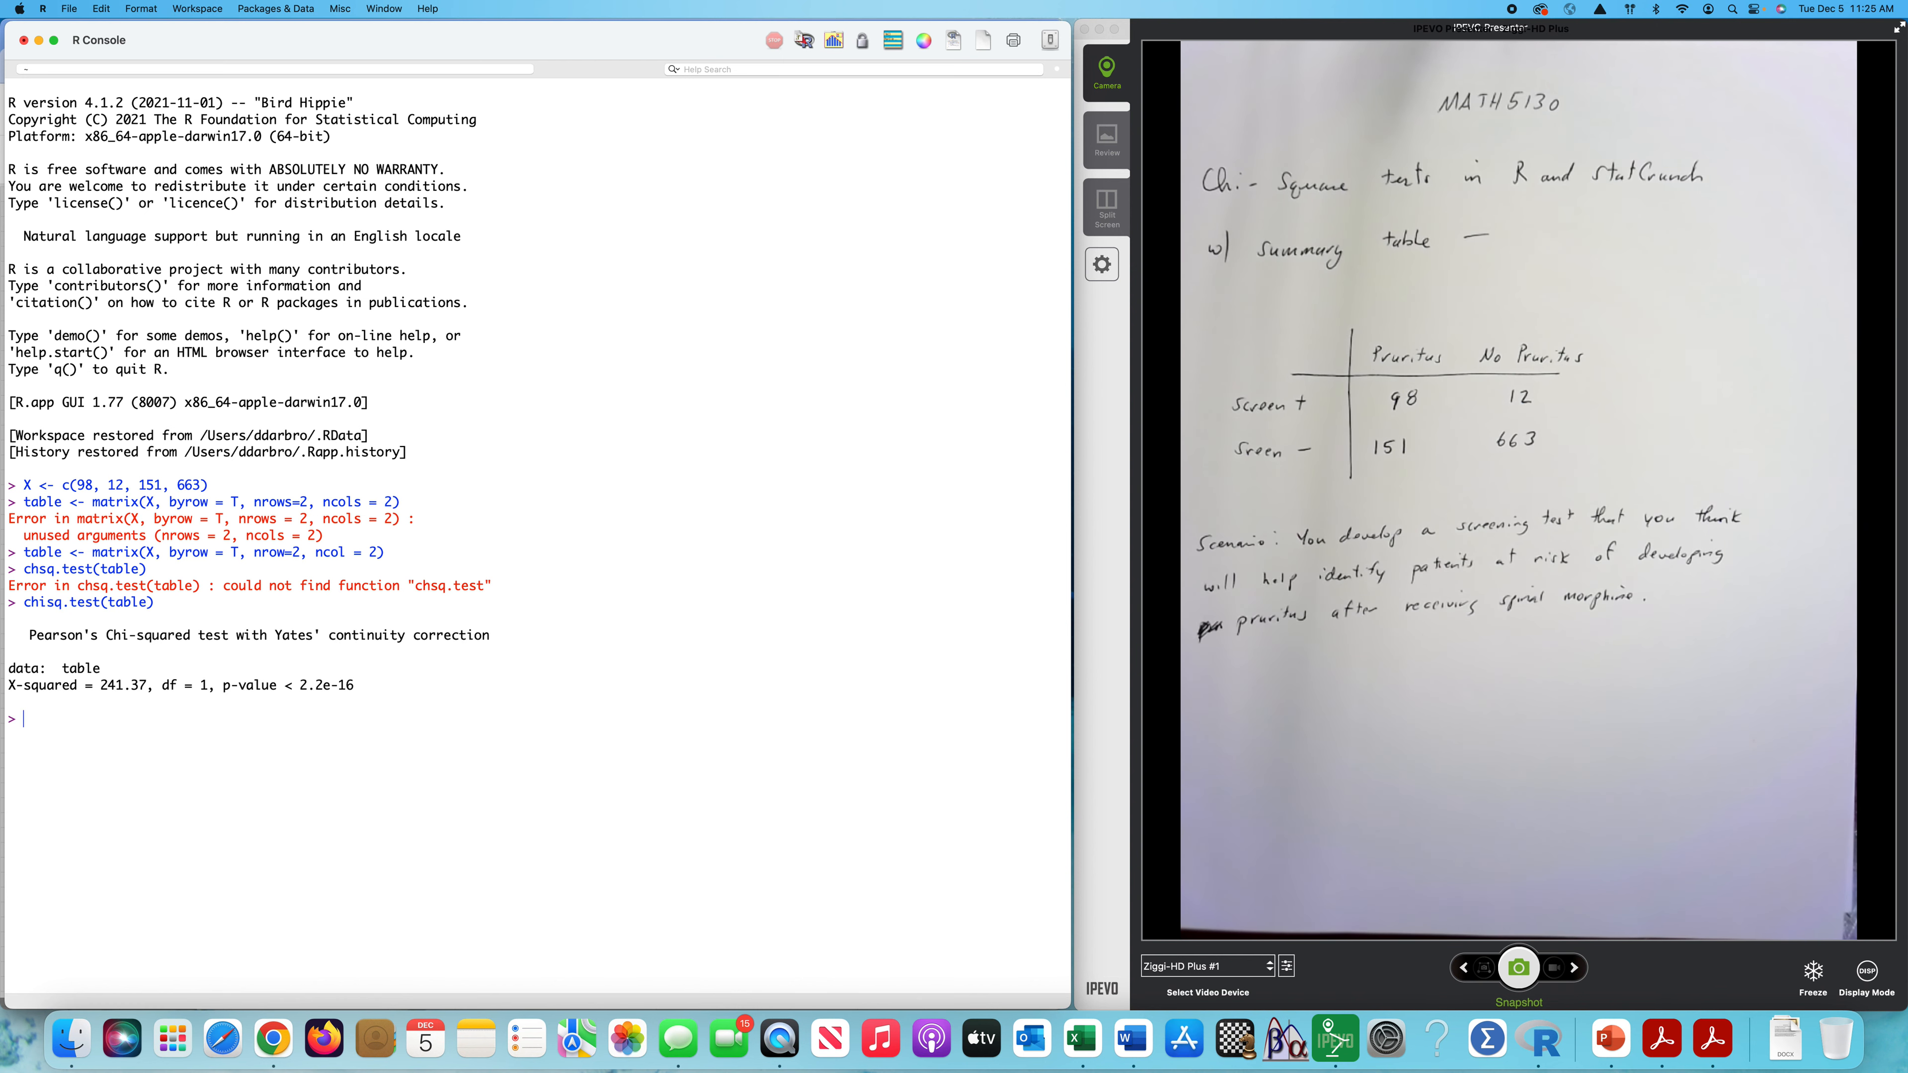